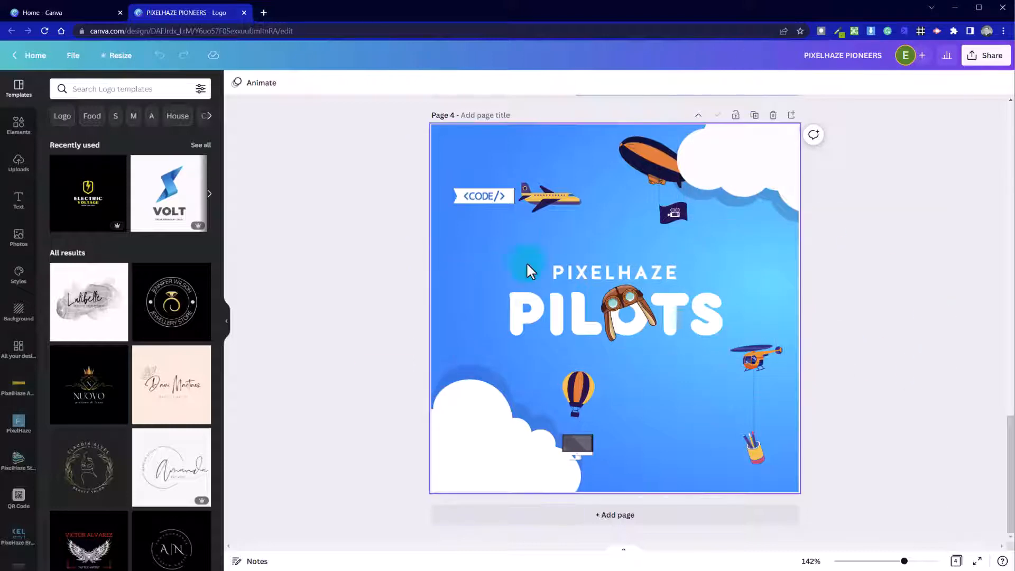
Step: Return to the Canva home page and show the Print products category
{"action": "left_click", "coordinate": [261, 123]}
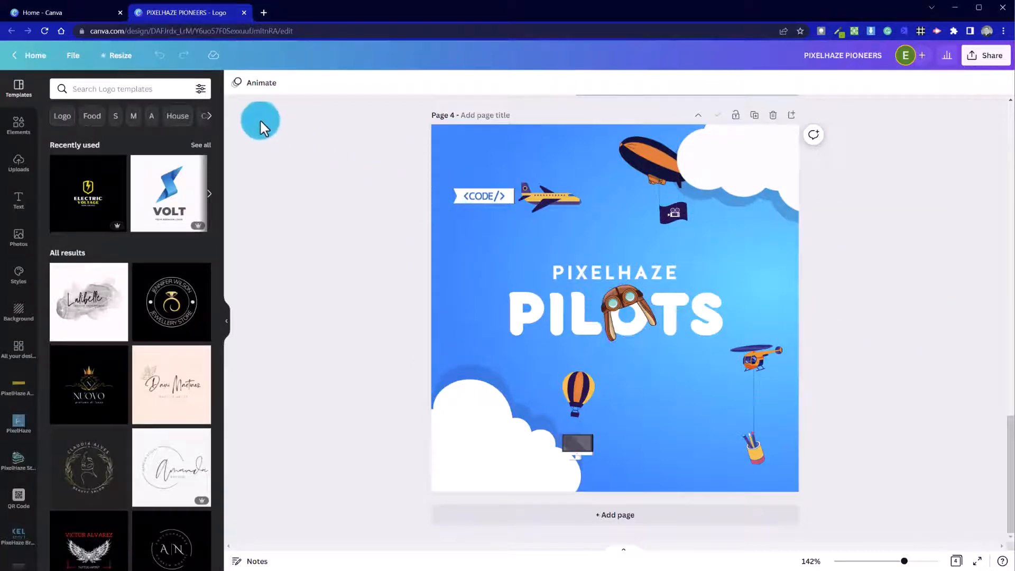
{"action": "left_click", "coordinate": [80, 11]}
{"action": "left_click", "coordinate": [722, 216]}
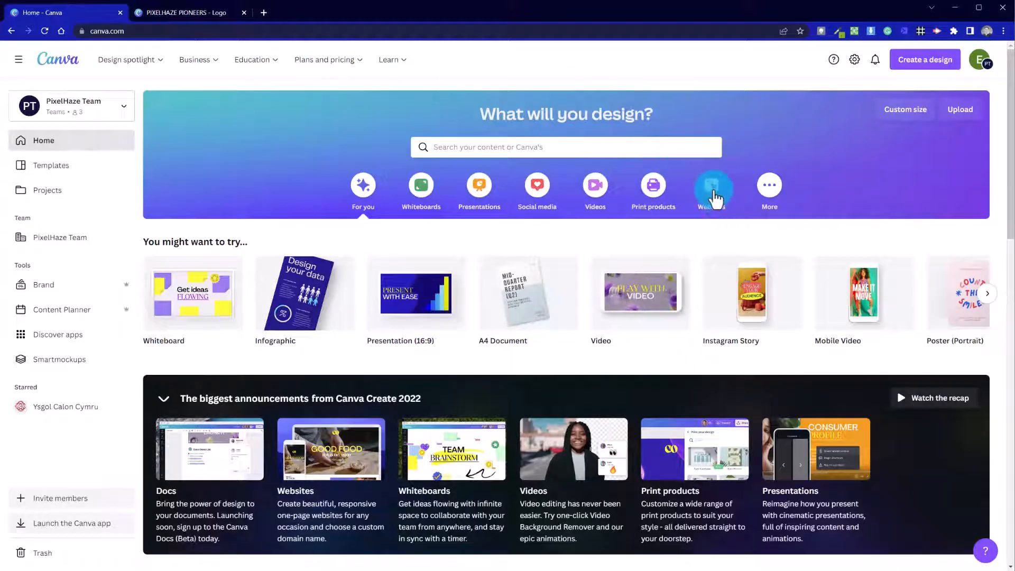
{"action": "left_click", "coordinate": [653, 186]}
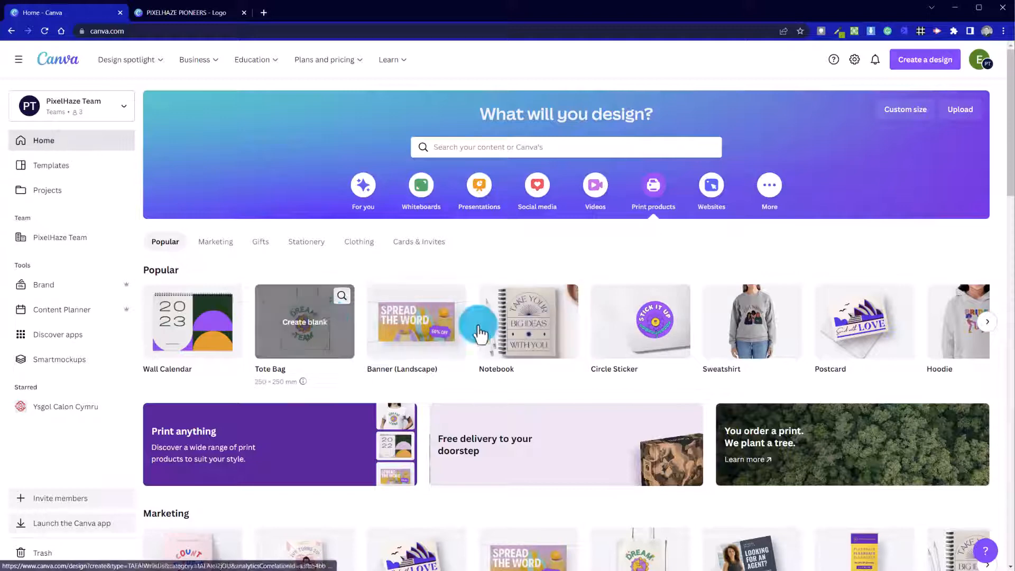
Step: Look through the range of popular print products and return to the start of the list
{"action": "mouse_move", "coordinate": [644, 347]}
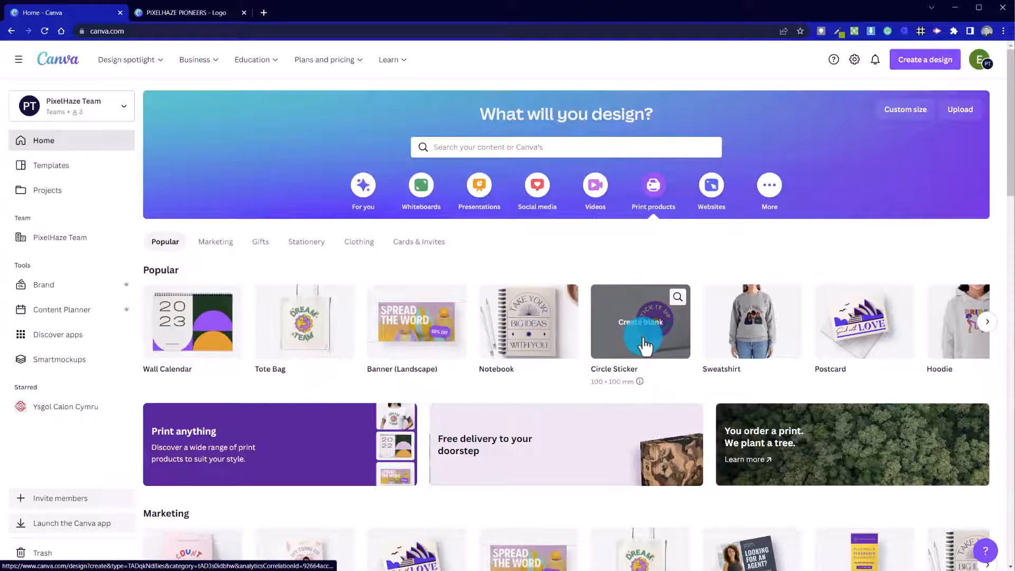
{"action": "left_click", "coordinate": [985, 322]}
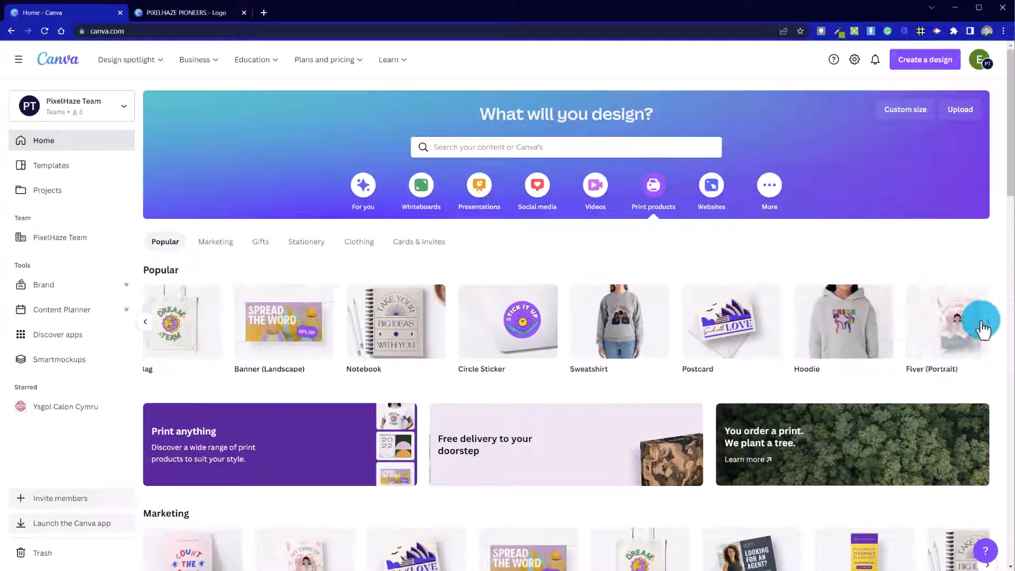
{"action": "left_click", "coordinate": [983, 328]}
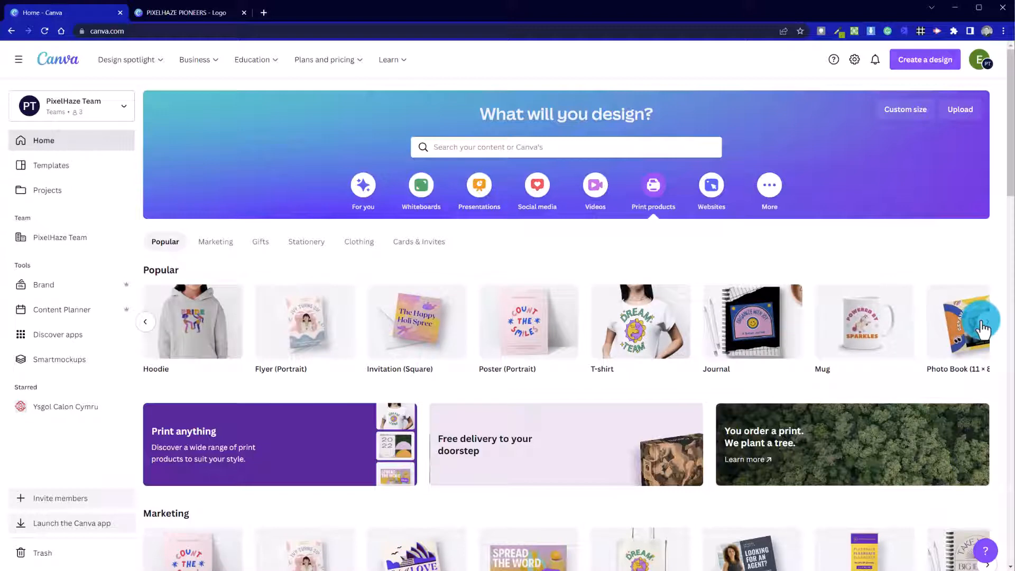
{"action": "left_click", "coordinate": [983, 328]}
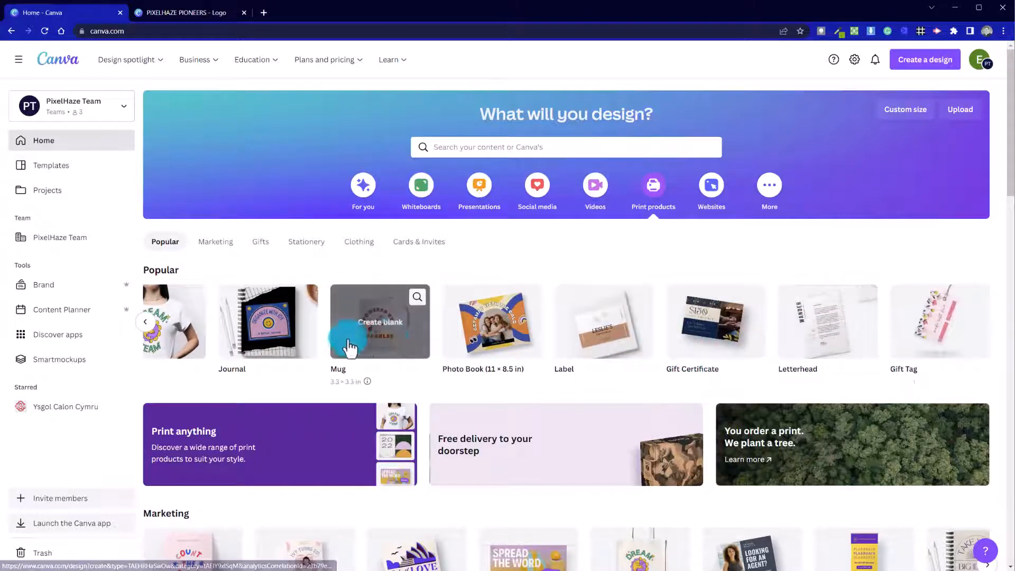
{"action": "left_click", "coordinate": [274, 330]}
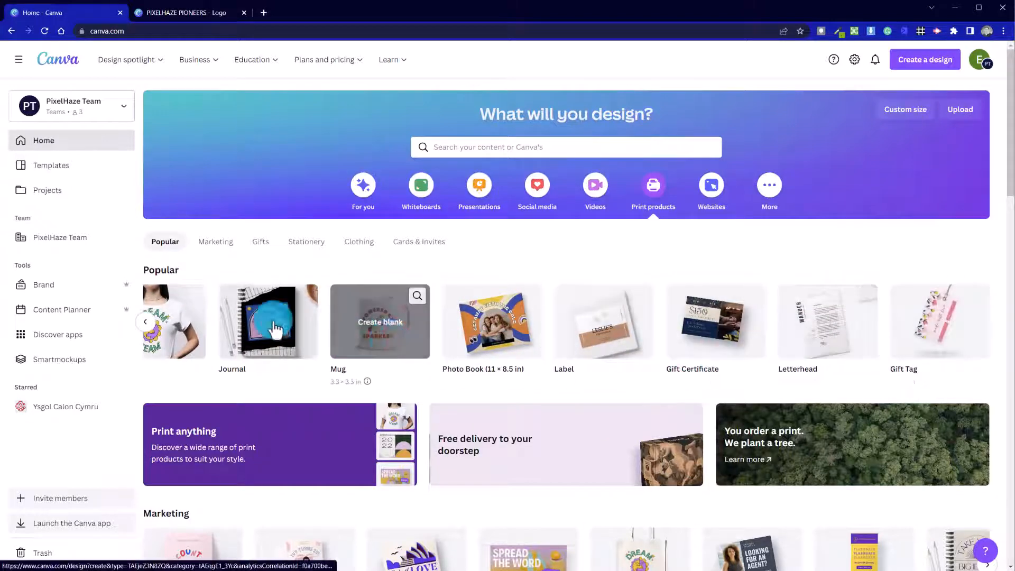
{"action": "left_click", "coordinate": [147, 322]}
{"action": "left_click", "coordinate": [148, 324]}
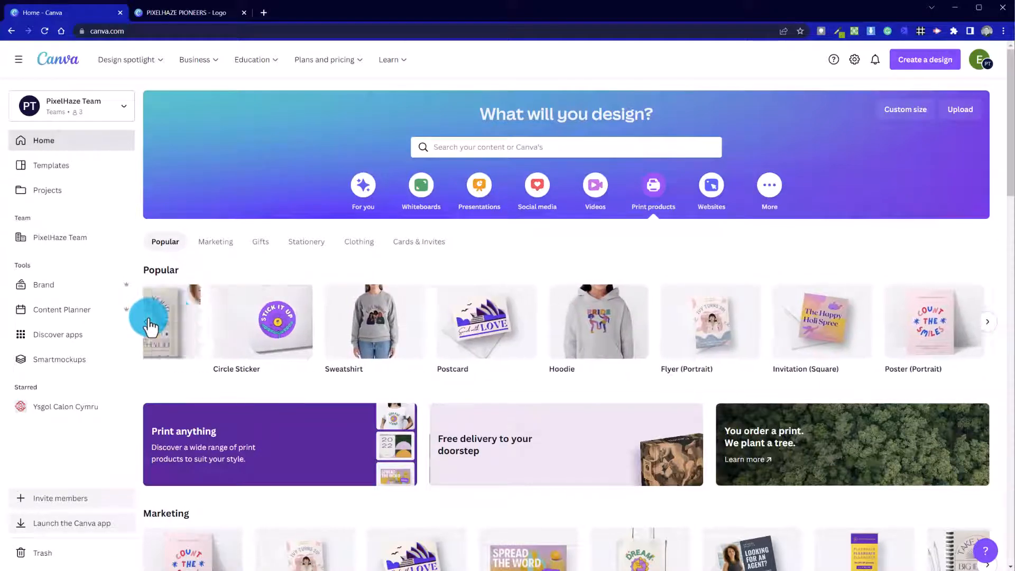
{"action": "left_click", "coordinate": [148, 324]}
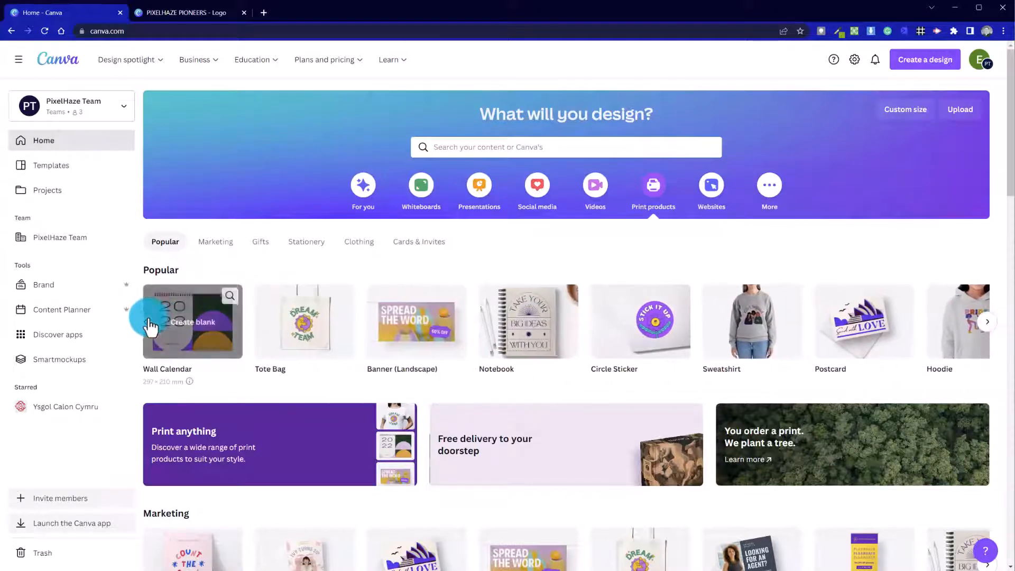
Step: Create a blank Circle Sticker design and look through its templates
{"action": "left_click", "coordinate": [655, 326]}
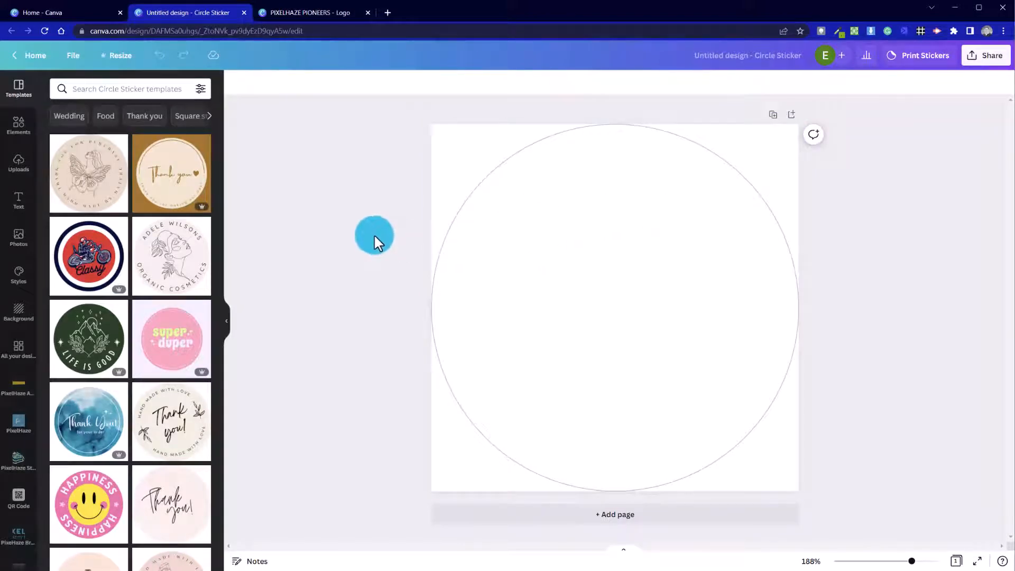
{"action": "scroll", "coordinate": [169, 304], "scroll_direction": "down", "scroll_amount": 5}
{"action": "scroll", "coordinate": [167, 304], "scroll_direction": "down", "scroll_amount": 10}
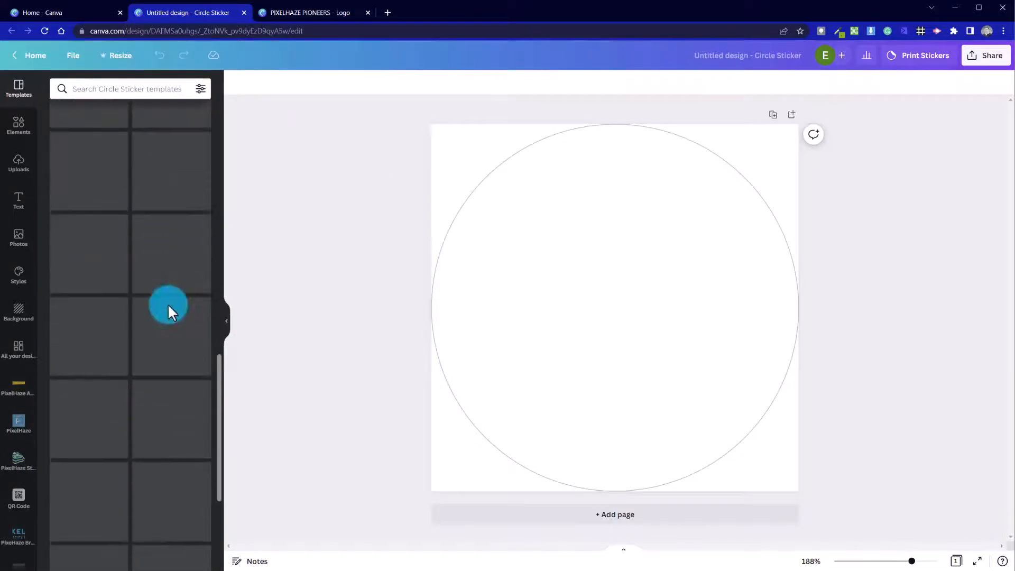
{"action": "left_click_drag", "start_coordinate": [218, 398], "coordinate": [295, 98]}
Step: Copy the blue gradient background from page 4 of the PIXELHAZE PIONEERS logo design into the circle sticker
{"action": "left_click", "coordinate": [329, 20]}
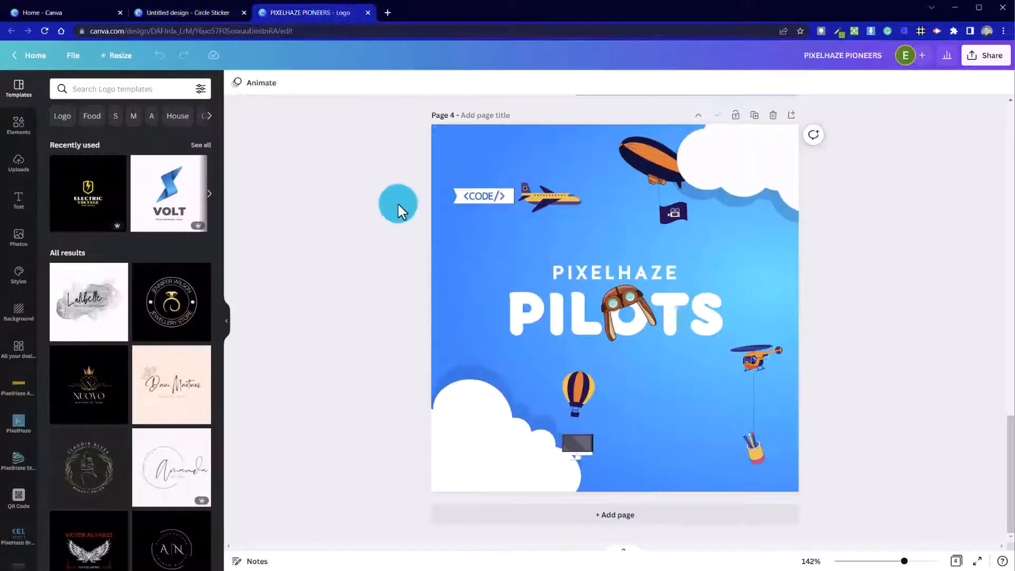
{"action": "left_click_drag", "start_coordinate": [346, 118], "coordinate": [979, 551]}
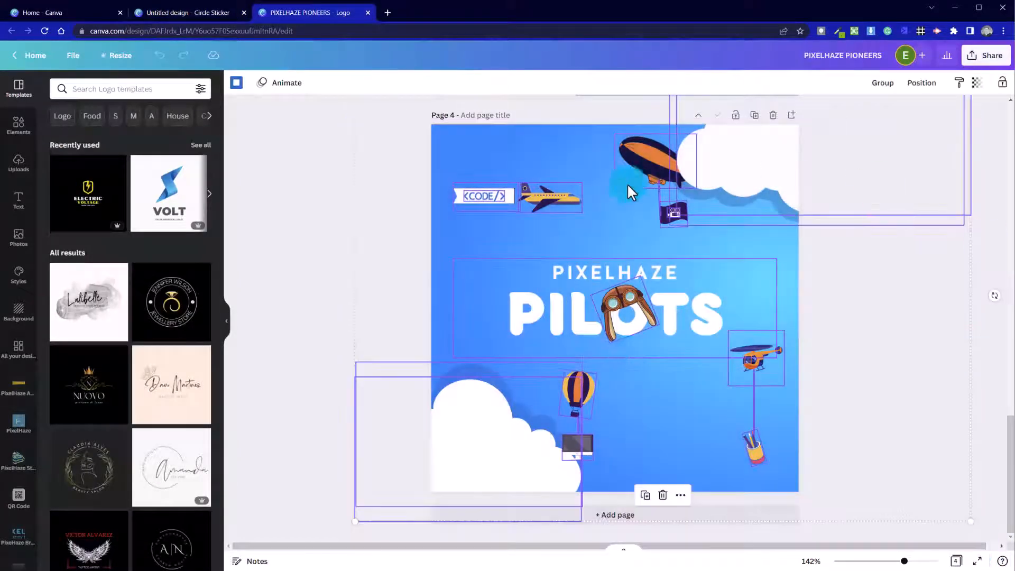
{"action": "left_click", "coordinate": [417, 326]}
{"action": "left_click", "coordinate": [465, 150]}
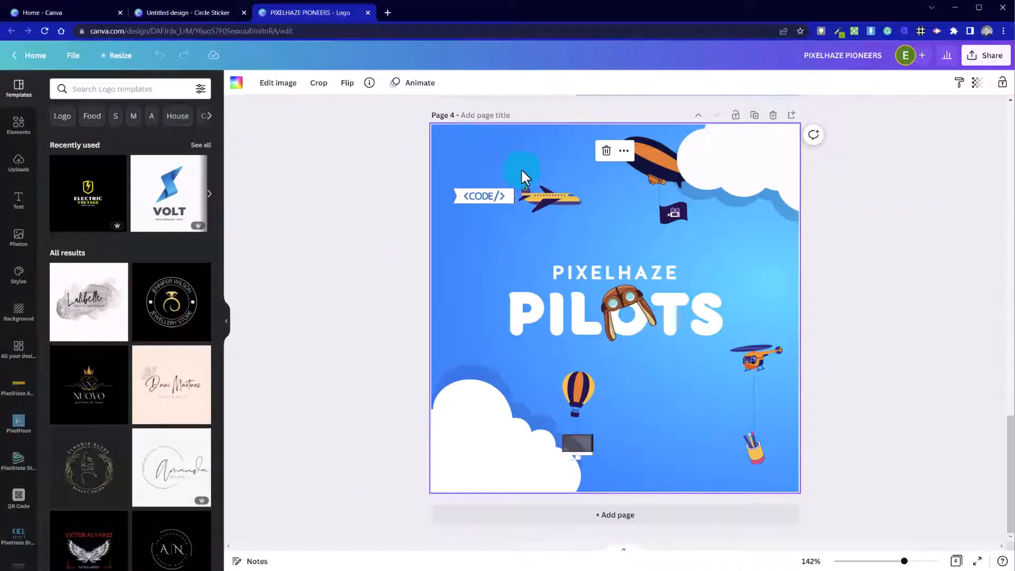
{"action": "left_click", "coordinate": [161, 14]}
{"action": "key", "text": "ctrl+v"}
{"action": "left_click", "coordinate": [373, 175]}
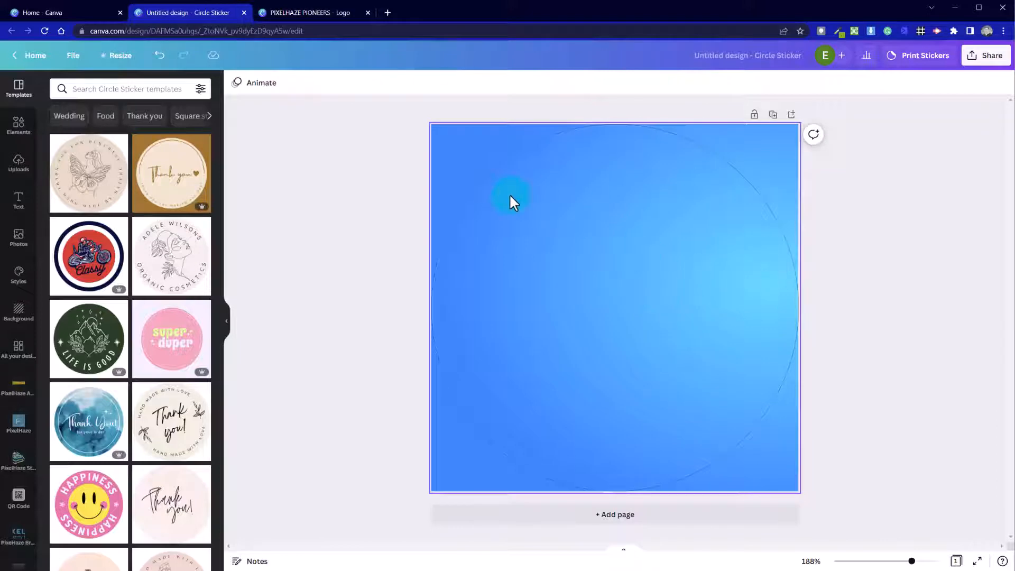
Step: Copy all the elements on page 4 of the PIXELHAZE PIONEERS design and paste them into the circle sticker
{"action": "left_click", "coordinate": [313, 16]}
{"action": "left_click_drag", "start_coordinate": [371, 146], "coordinate": [796, 477]}
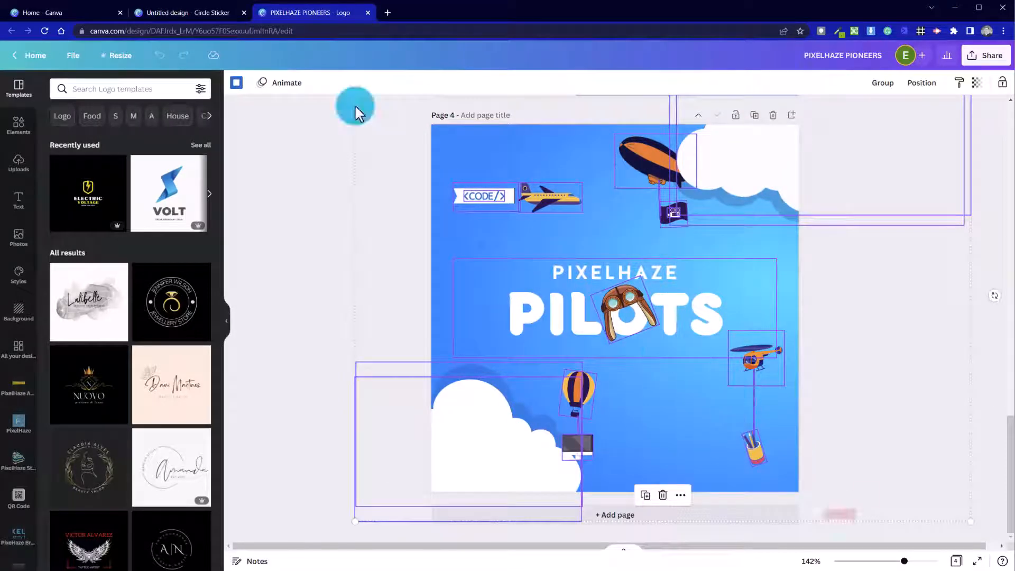
{"action": "left_click", "coordinate": [178, 12]}
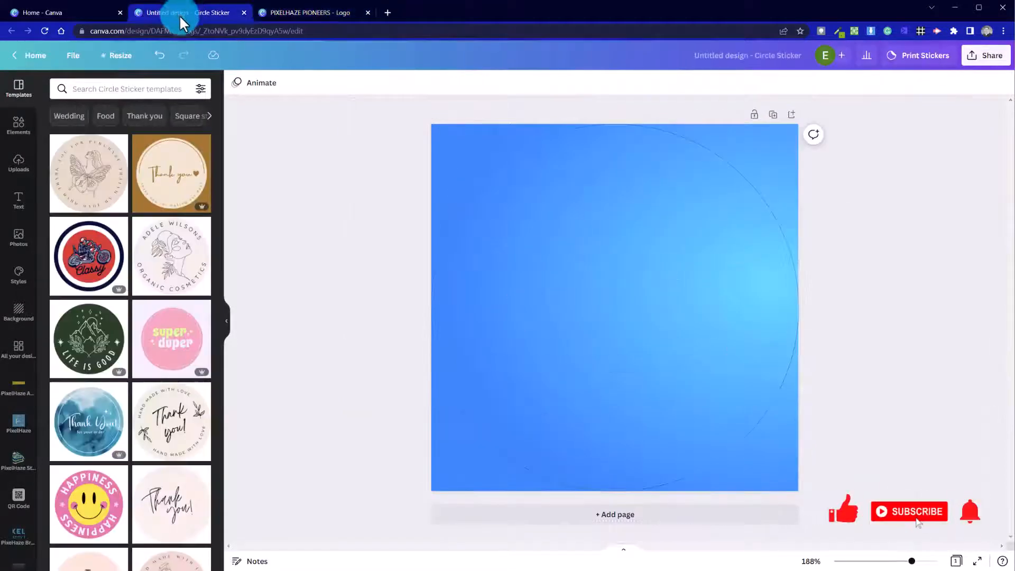
{"action": "key", "text": "ctrl+v"}
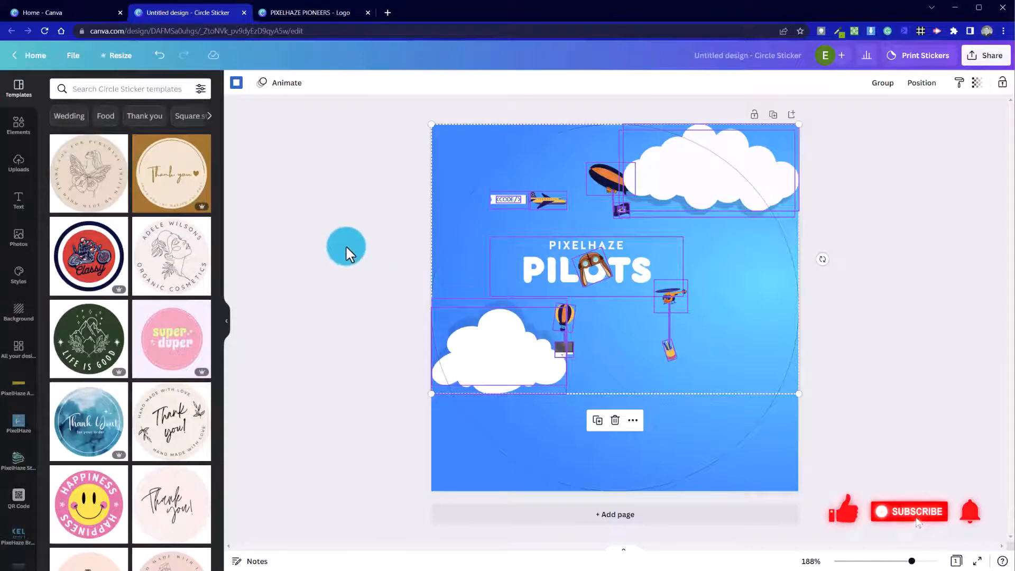
{"action": "left_click", "coordinate": [333, 247]}
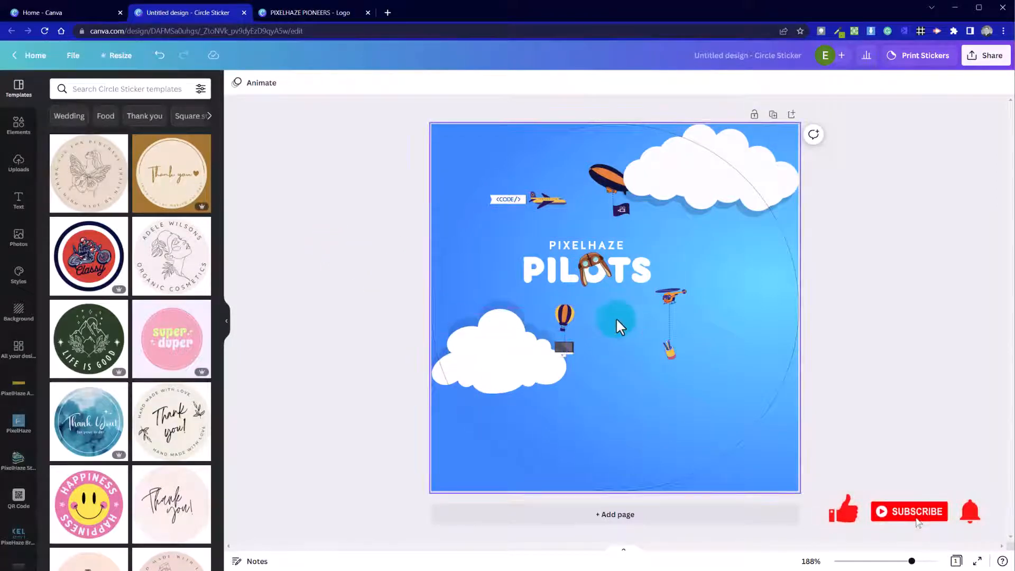
Step: Move the lower cloud together with its shadow into the sticker's bottom-left corner and enlarge them
{"action": "left_click_drag", "start_coordinate": [473, 340], "coordinate": [489, 357]}
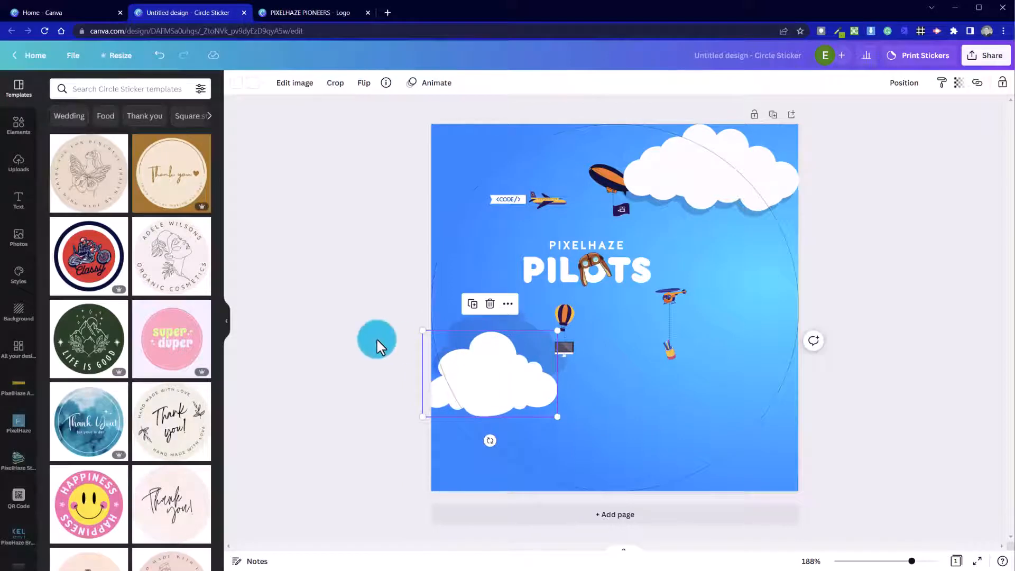
{"action": "left_click_drag", "start_coordinate": [323, 308], "coordinate": [502, 417]}
{"action": "left_click_drag", "start_coordinate": [502, 367], "coordinate": [469, 458]}
{"action": "left_click_drag", "start_coordinate": [531, 412], "coordinate": [627, 364]}
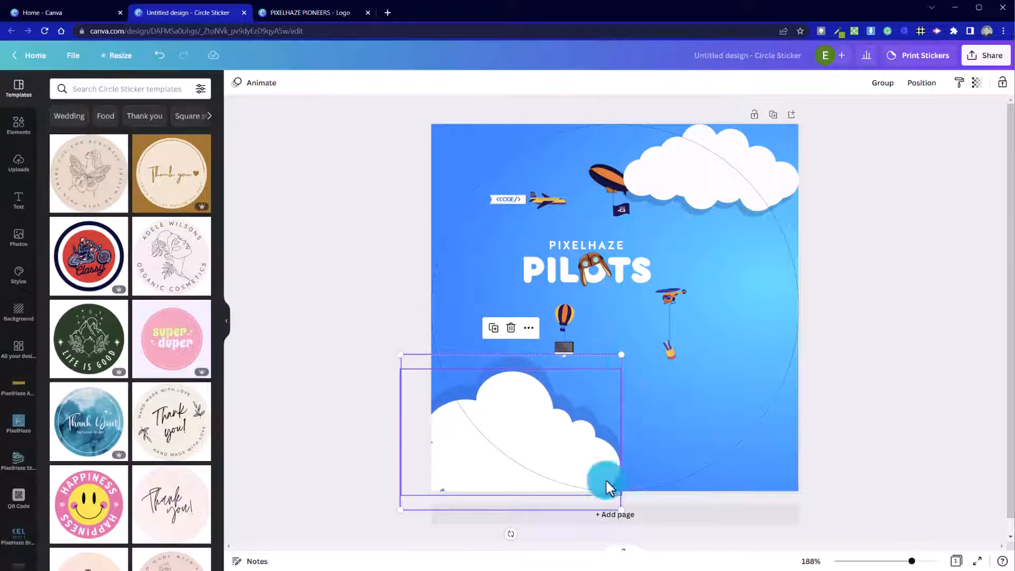
Step: Move the plane and its banner slightly down, and move the helicopter with its pencil pot to the sticker's lower right, slightly enlarged
{"action": "left_click", "coordinate": [530, 206]}
{"action": "left_click_drag", "start_coordinate": [552, 203], "coordinate": [553, 212]}
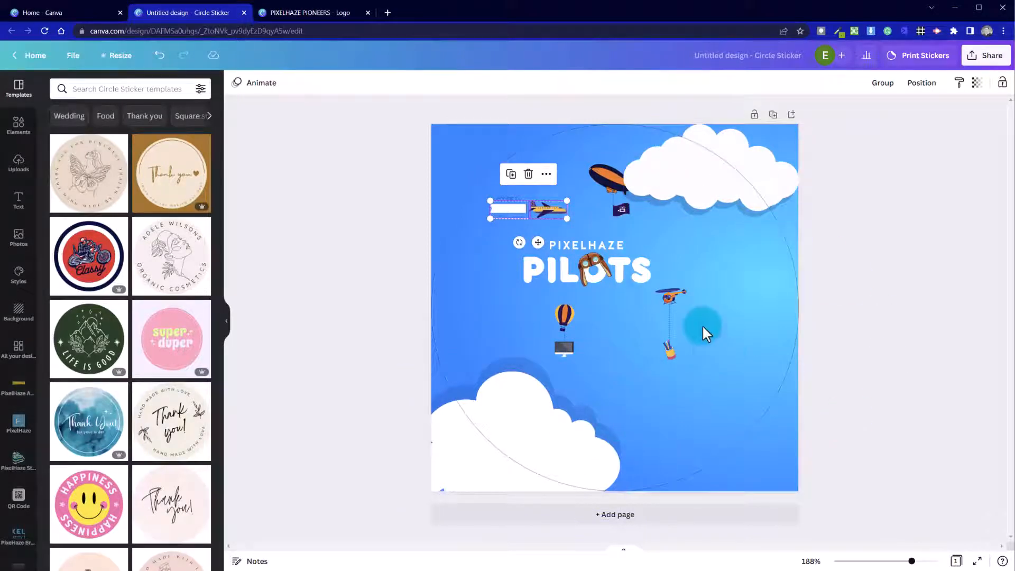
{"action": "left_click_drag", "start_coordinate": [724, 365], "coordinate": [663, 286]}
{"action": "left_click", "coordinate": [722, 354]}
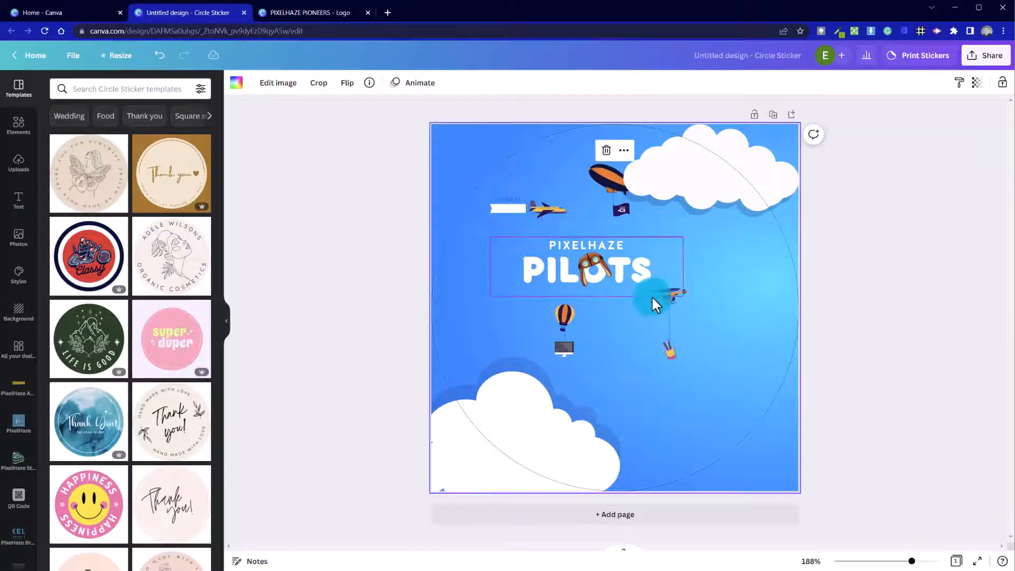
{"action": "left_click", "coordinate": [652, 294]}
{"action": "mouse_move", "coordinate": [711, 377]}
{"action": "left_mouse_down"}
{"action": "mouse_move", "coordinate": [629, 309]}
{"action": "mouse_move", "coordinate": [701, 372]}
{"action": "mouse_move", "coordinate": [690, 390]}
{"action": "mouse_move", "coordinate": [741, 267]}
{"action": "mouse_move", "coordinate": [724, 349]}
{"action": "mouse_move", "coordinate": [730, 378]}
{"action": "left_mouse_up"}
{"action": "left_click", "coordinate": [710, 397]}
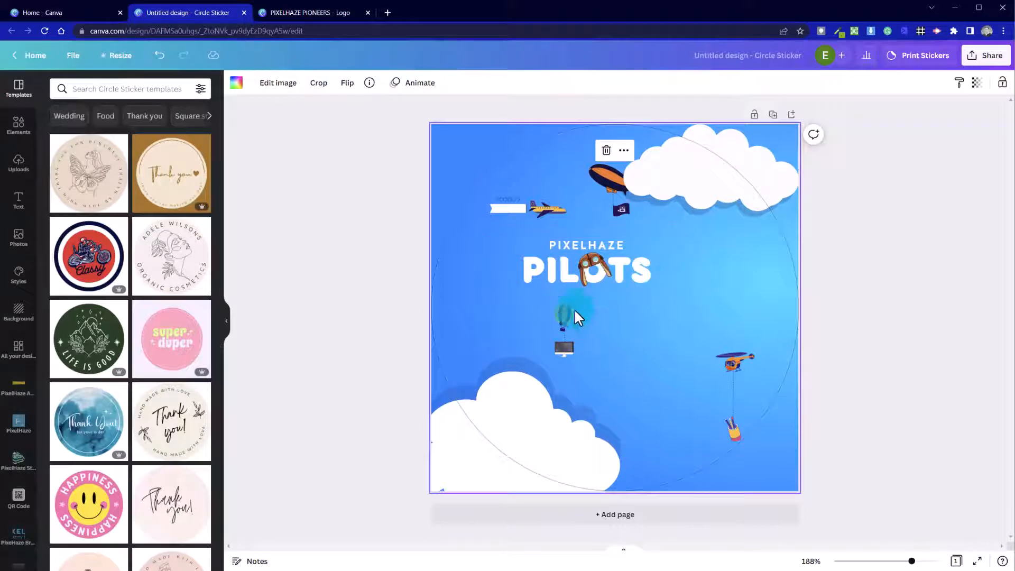
Step: Move the hot-air balloon and its hanging monitor to the left edge of the sticker, above the lower cloud
{"action": "left_click", "coordinate": [556, 306]}
{"action": "left_click_drag", "start_coordinate": [556, 307], "coordinate": [452, 296]}
{"action": "left_click", "coordinate": [607, 312]}
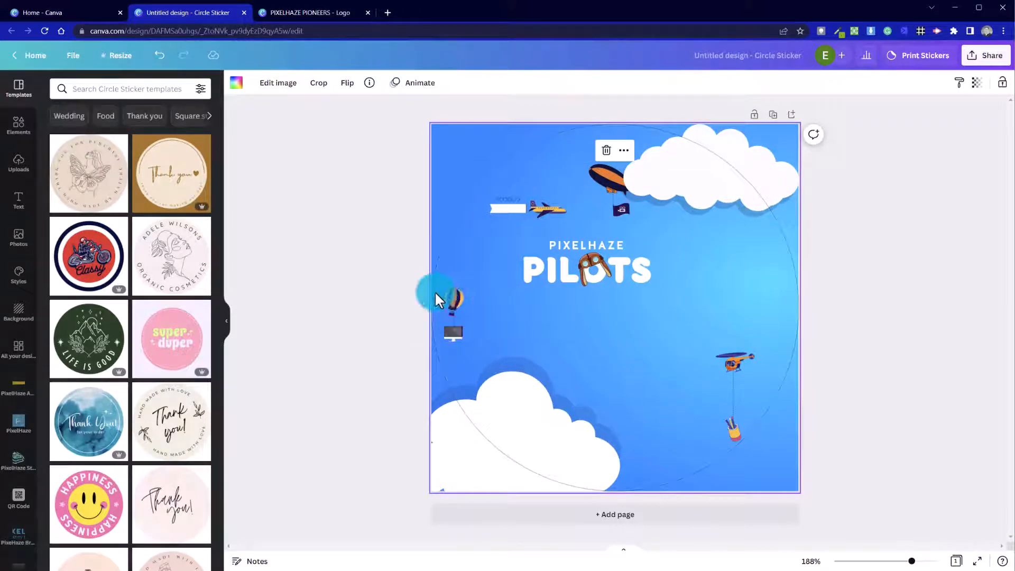
{"action": "left_click", "coordinate": [452, 297]}
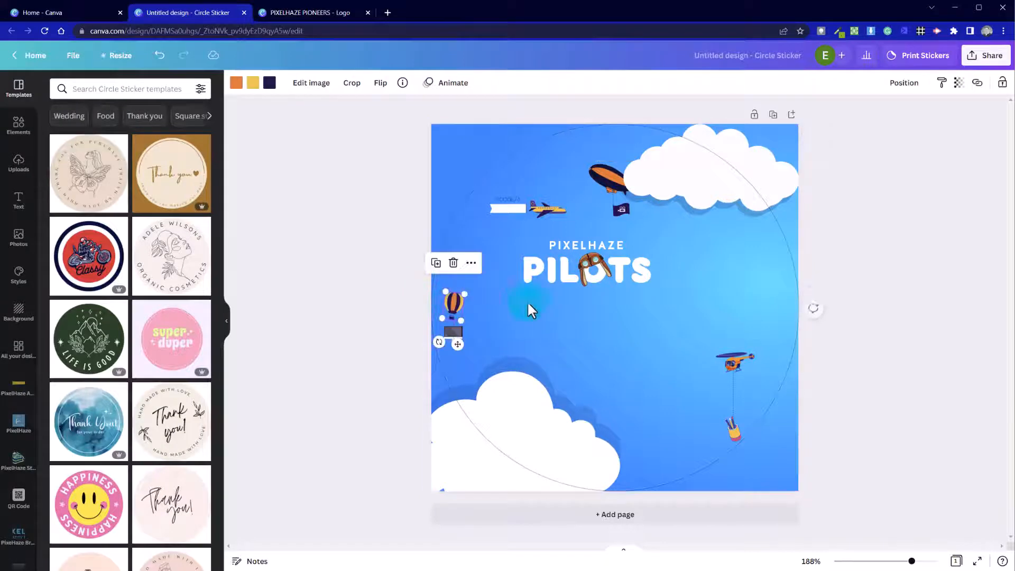
{"action": "left_click", "coordinate": [483, 302]}
Step: Try moving the aviator hat on the PIXELHAZE PILOTS title by itself, and undo the move
{"action": "left_click", "coordinate": [509, 243]}
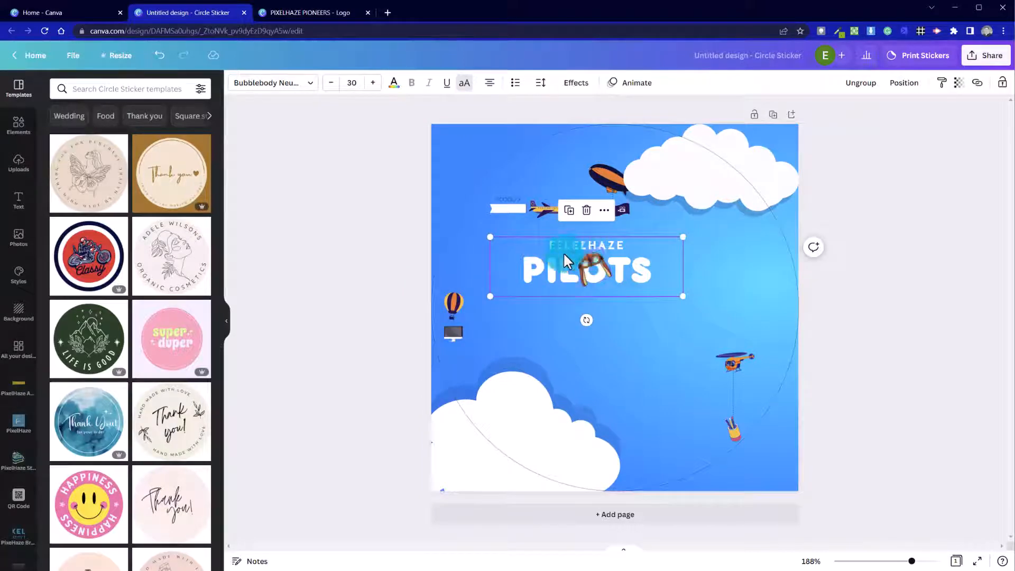
{"action": "left_click", "coordinate": [464, 257]}
{"action": "left_click", "coordinate": [490, 243]}
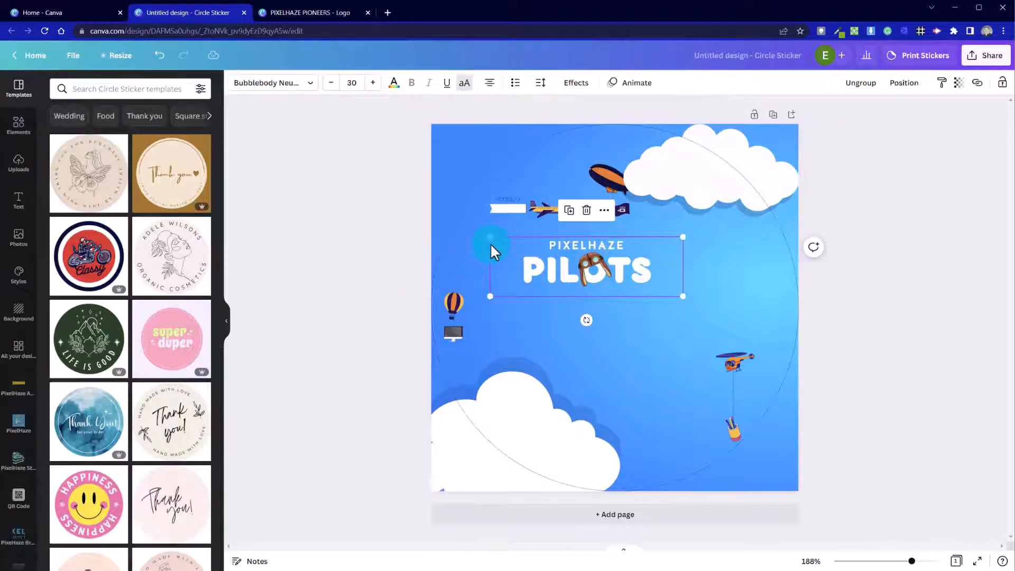
{"action": "left_click", "coordinate": [576, 267]}
{"action": "left_click_drag", "start_coordinate": [587, 268], "coordinate": [607, 281]}
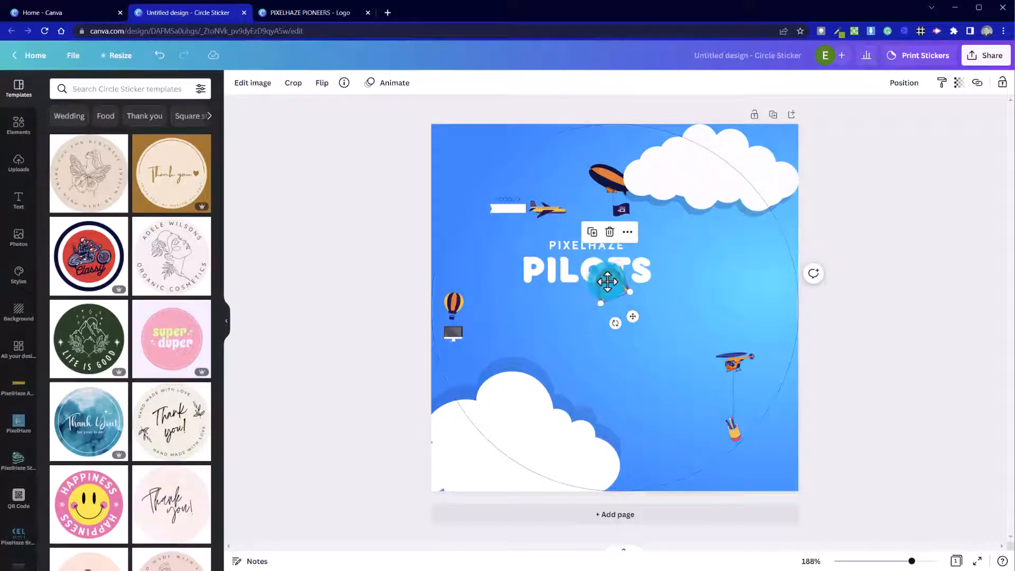
{"action": "key", "text": "ctrl+z"}
Step: Group the PIXELHAZE PILOTS title with the aviator hat and move the group to the middle of the sticker
{"action": "left_click", "coordinate": [492, 249]}
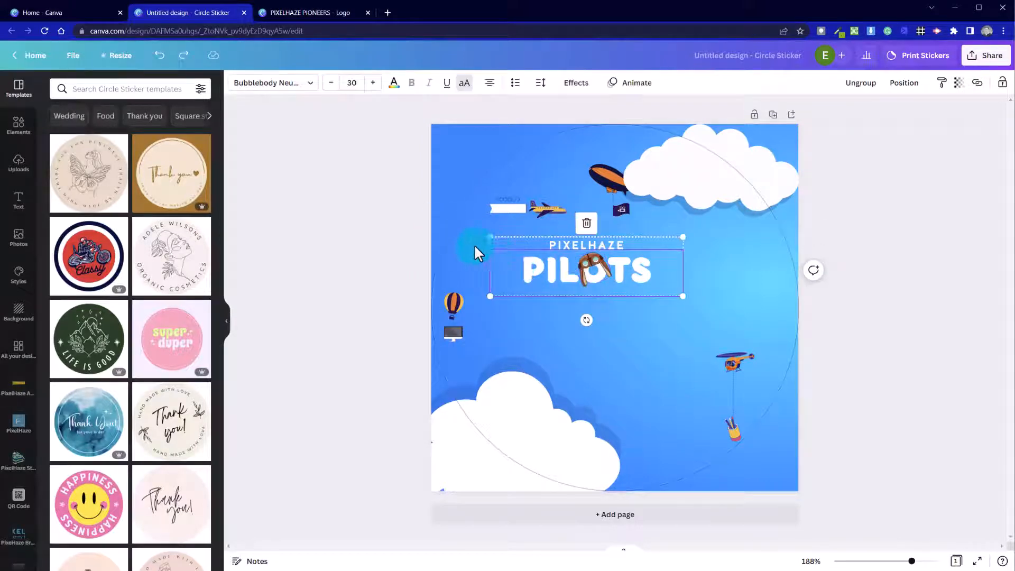
{"action": "left_click", "coordinate": [471, 241]}
{"action": "left_click", "coordinate": [569, 264]}
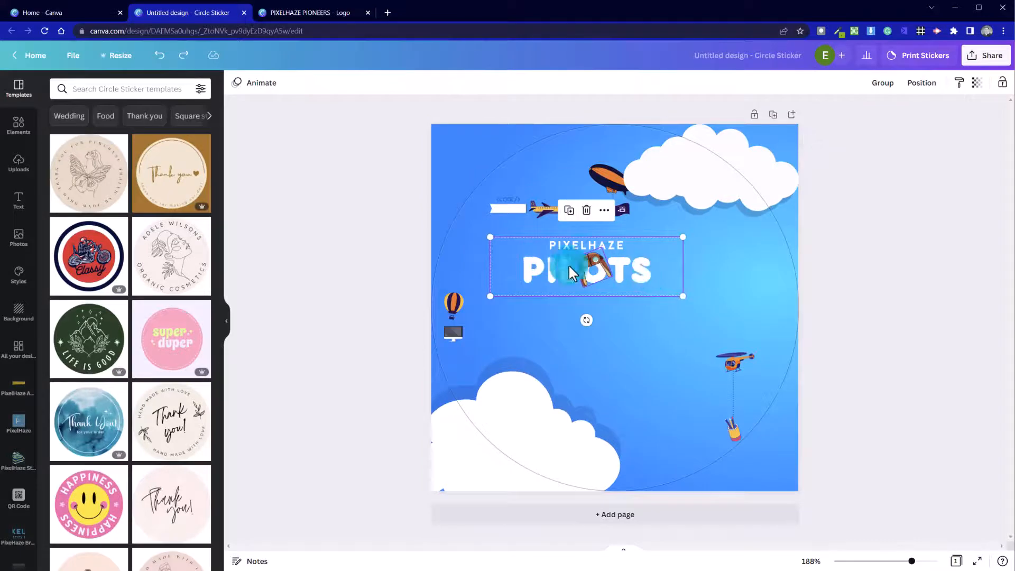
{"action": "right_click", "coordinate": [574, 243]}
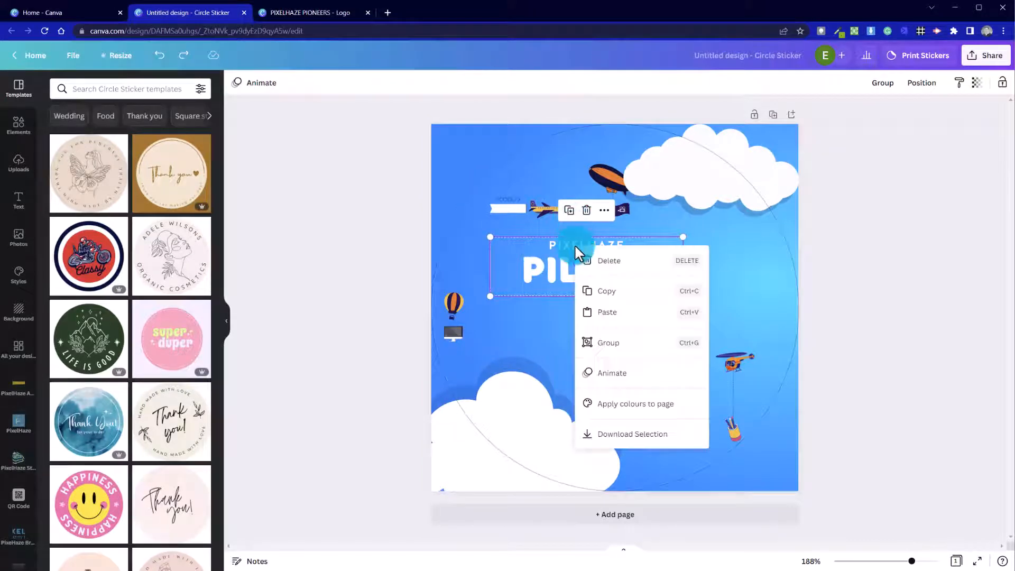
{"action": "left_click", "coordinate": [605, 341]}
{"action": "left_click", "coordinate": [636, 325]}
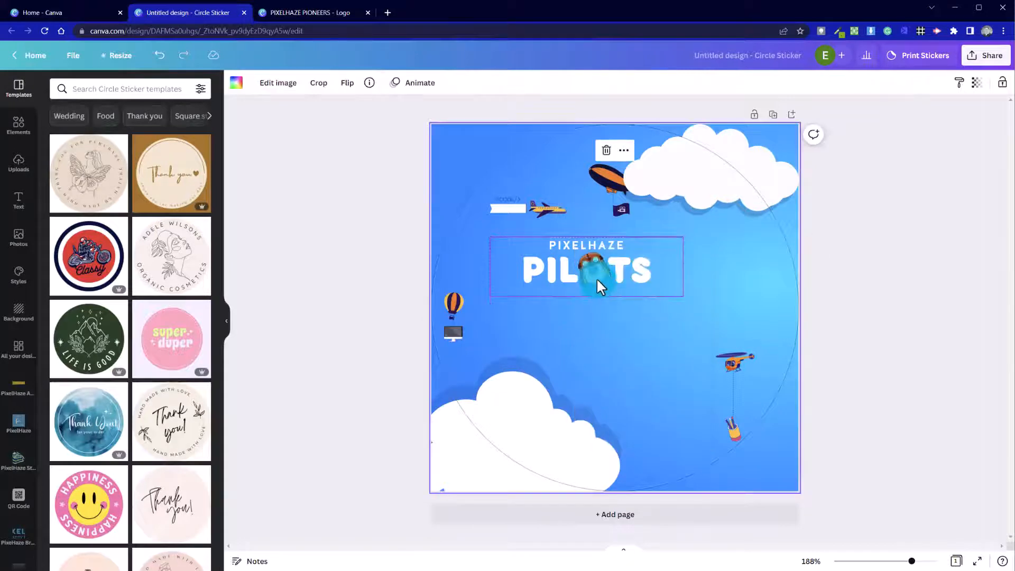
{"action": "left_click_drag", "start_coordinate": [596, 277], "coordinate": [633, 316]}
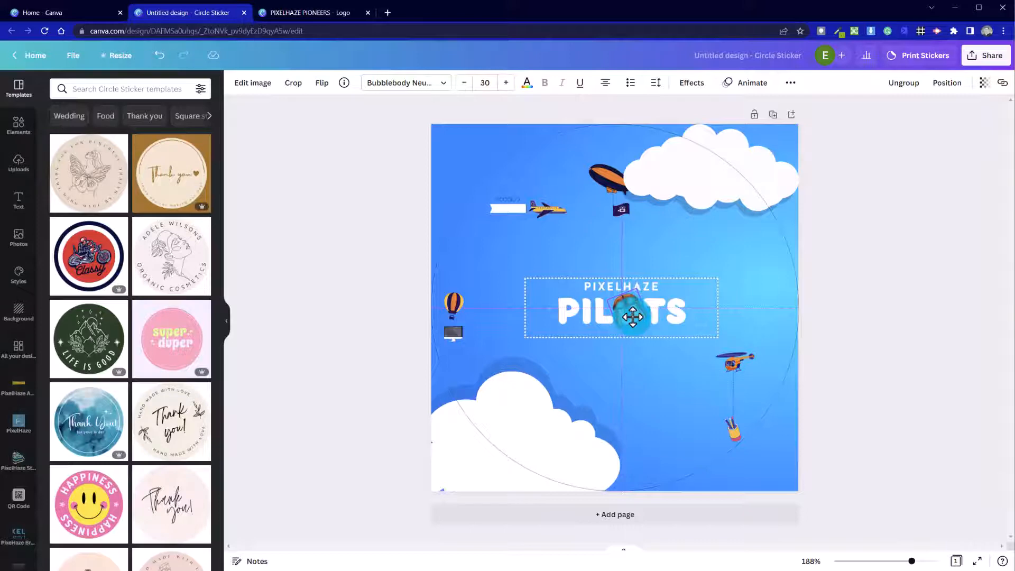
Step: Enlarge the PIXELHAZE PILOTS title group with its aviator hat to nearly the sticker's full width and centre it
{"action": "left_click_drag", "start_coordinate": [632, 316], "coordinate": [630, 317]}
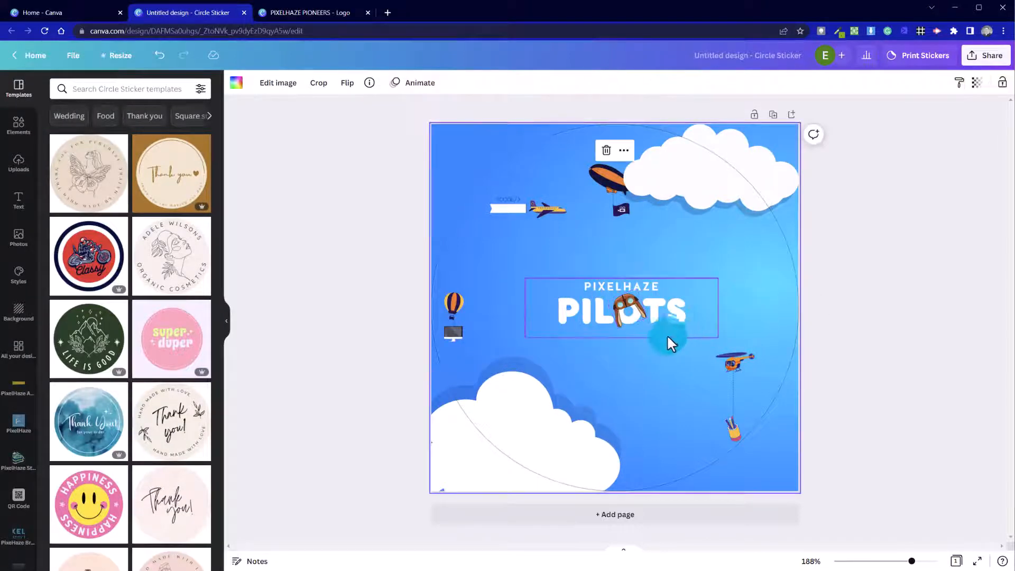
{"action": "left_click", "coordinate": [674, 311]}
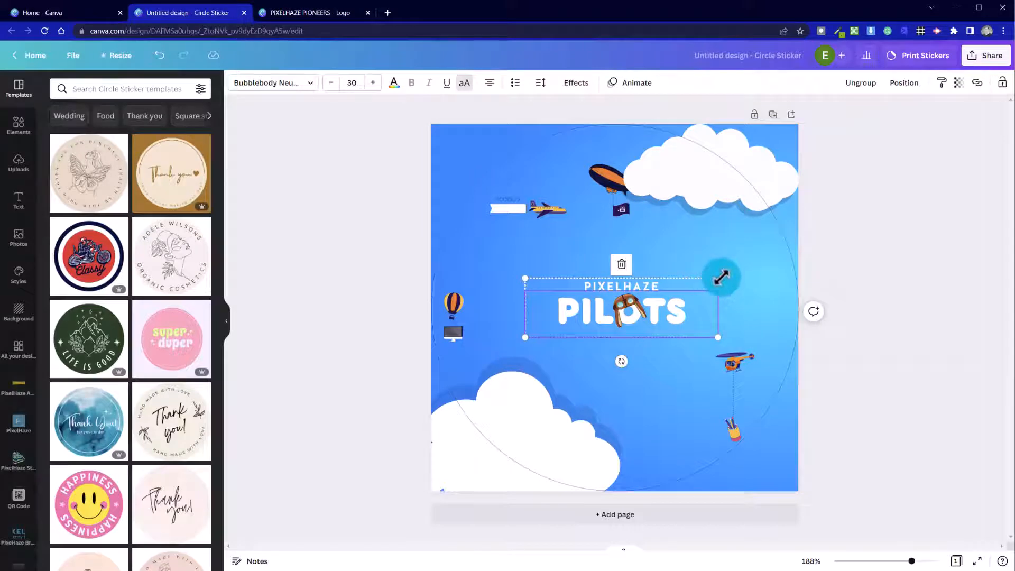
{"action": "left_click_drag", "start_coordinate": [721, 277], "coordinate": [824, 225]}
{"action": "left_click_drag", "start_coordinate": [703, 306], "coordinate": [638, 325]}
{"action": "left_click", "coordinate": [690, 398]}
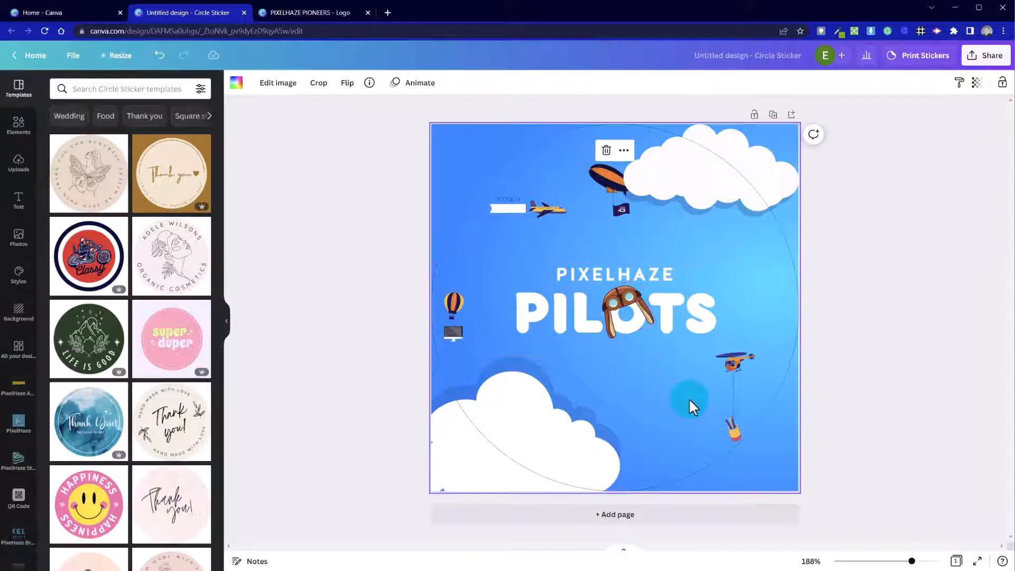
{"action": "left_click", "coordinate": [606, 289]}
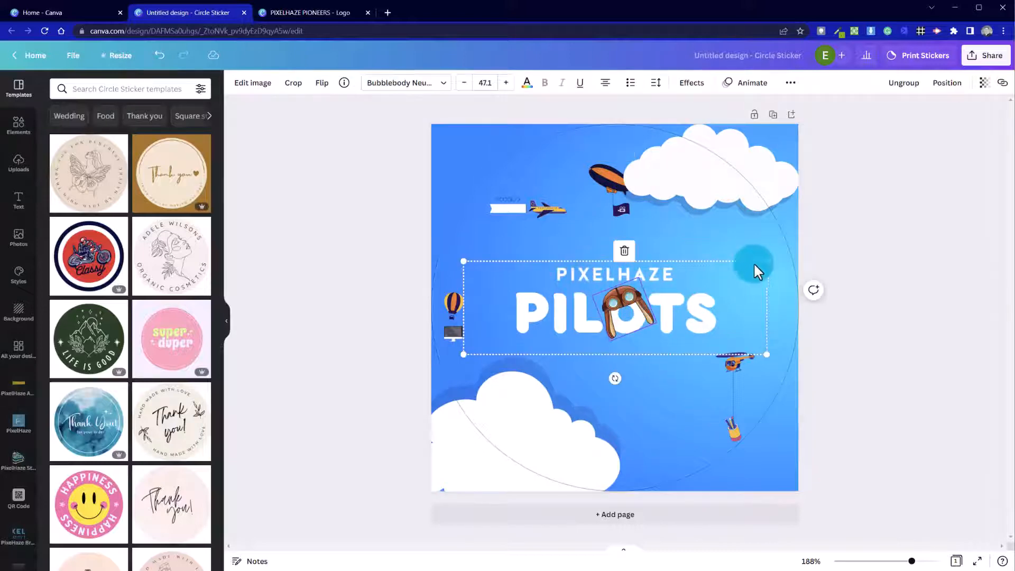
{"action": "left_click_drag", "start_coordinate": [768, 260], "coordinate": [794, 251]}
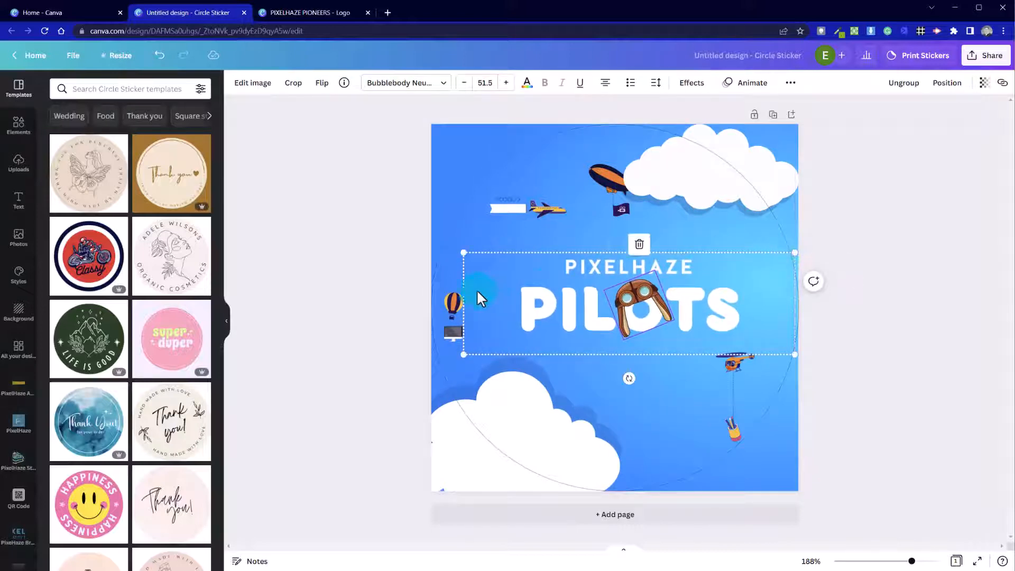
{"action": "left_click_drag", "start_coordinate": [464, 253], "coordinate": [431, 242]}
{"action": "left_click", "coordinate": [607, 301]}
{"action": "left_click_drag", "start_coordinate": [608, 309], "coordinate": [608, 309]}
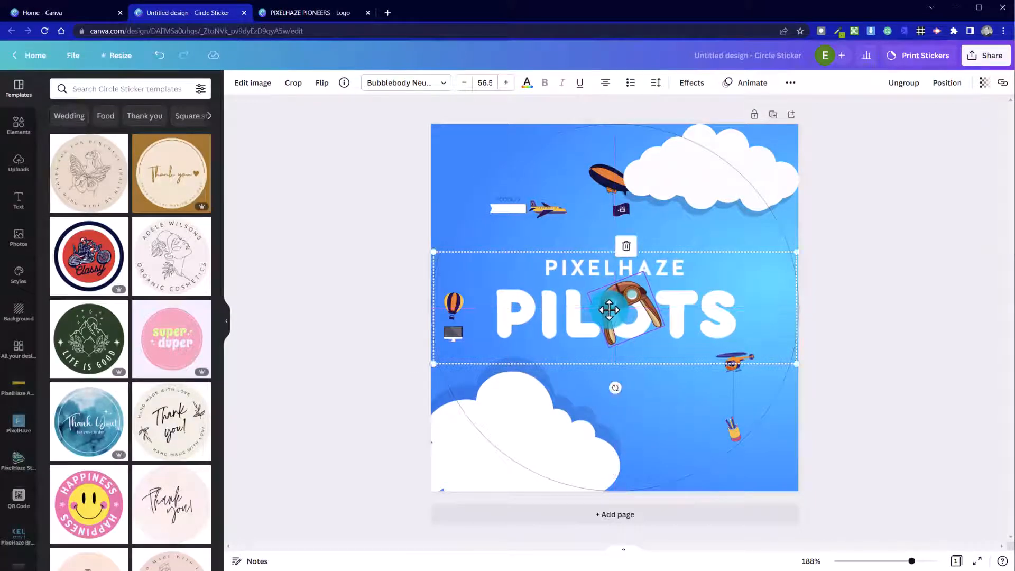
{"action": "left_click", "coordinate": [335, 242]}
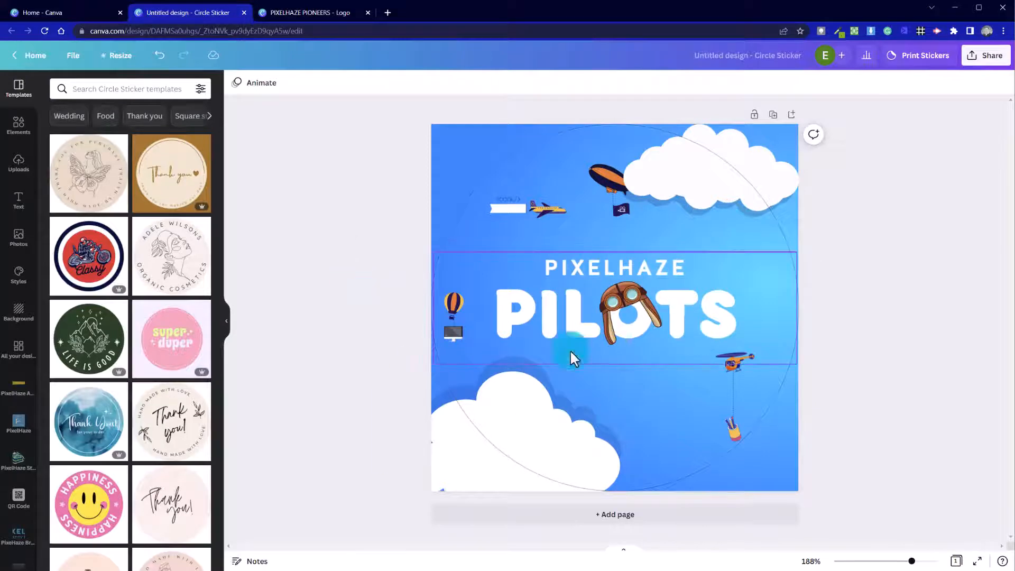
{"action": "left_click", "coordinate": [453, 325]}
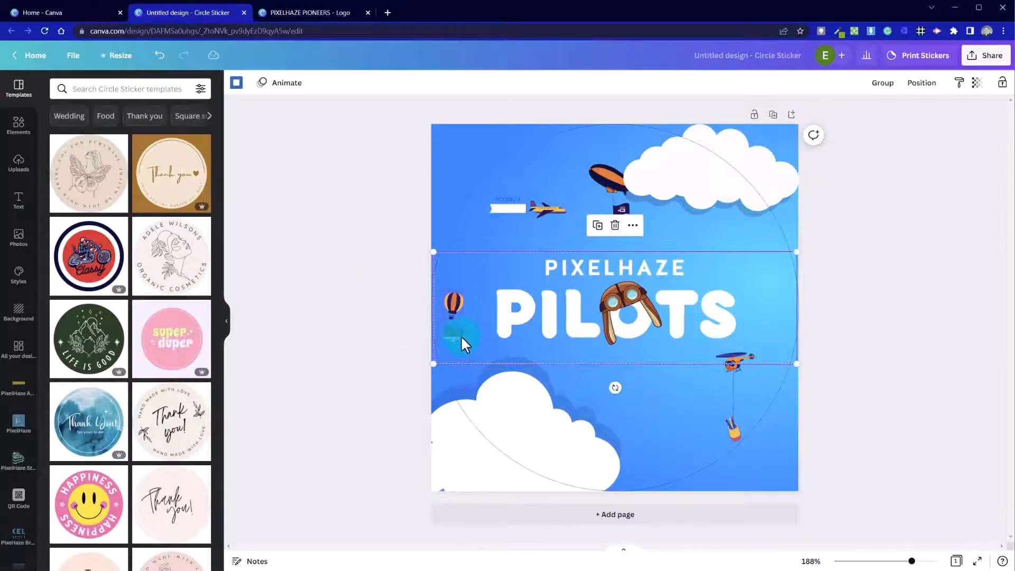
{"action": "left_click", "coordinate": [570, 311]}
{"action": "left_click", "coordinate": [334, 271]}
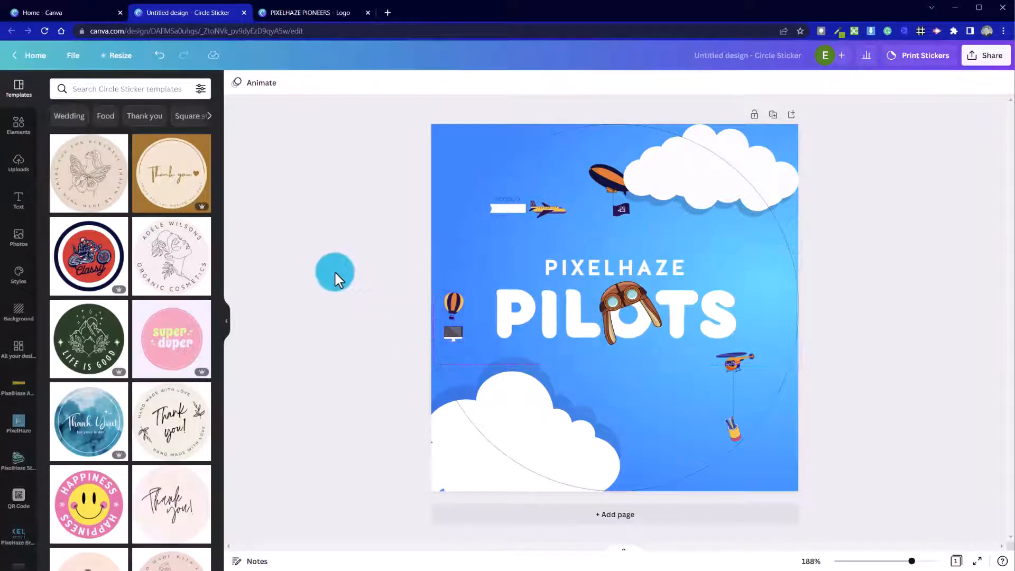
{"action": "left_click", "coordinate": [588, 316]}
{"action": "right_click", "coordinate": [589, 315]}
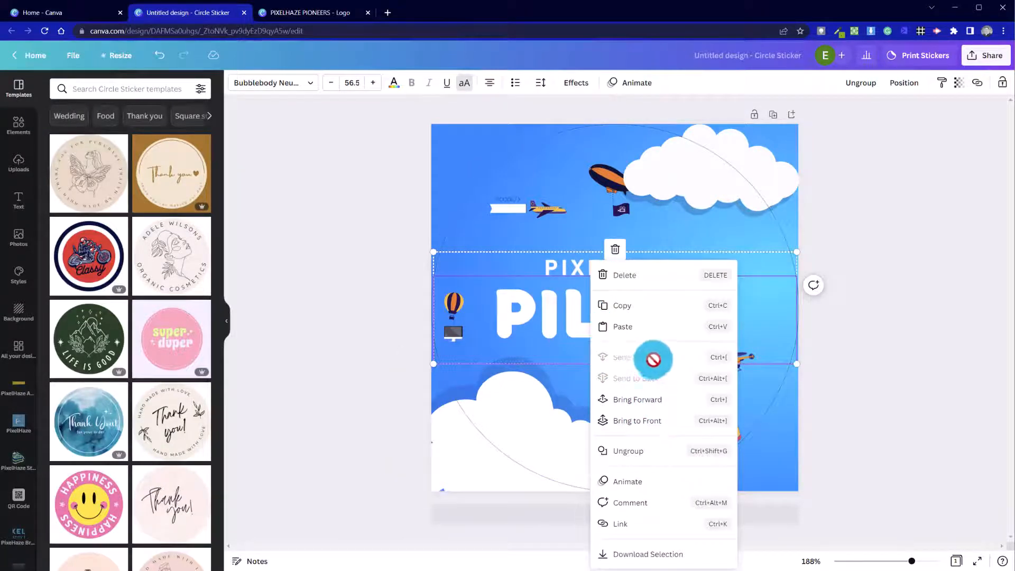
{"action": "left_click", "coordinate": [455, 326]}
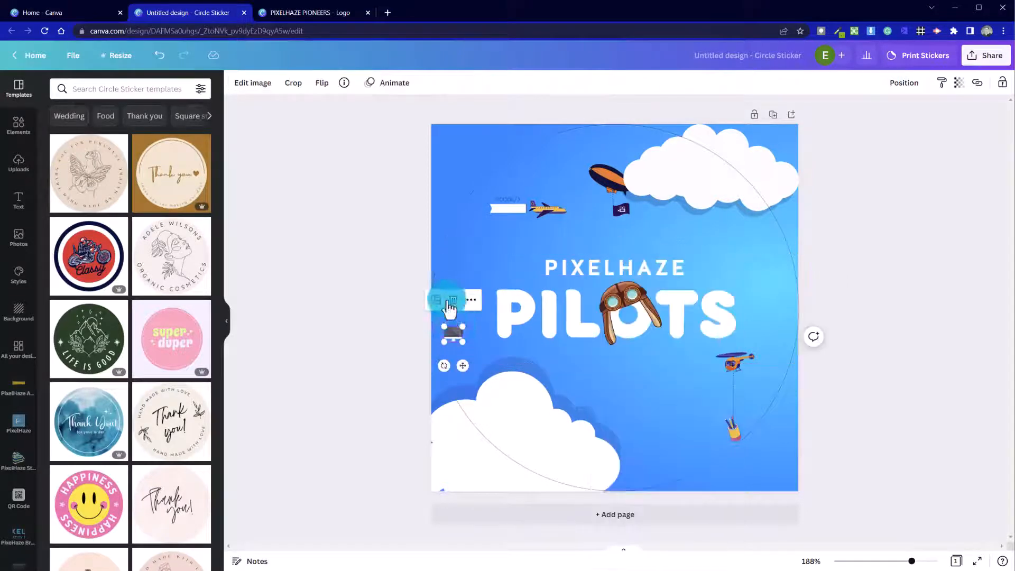
Step: Lock the PIXELHAZE PILOTS title group in place so that the elements overlapping it can be selected
{"action": "left_click", "coordinate": [661, 338]}
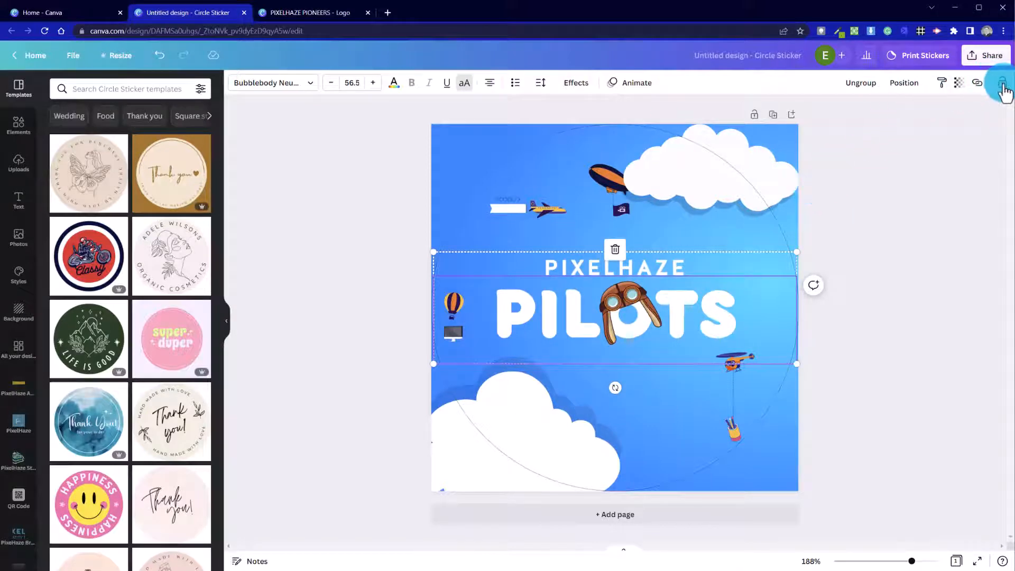
{"action": "left_click", "coordinate": [334, 264]}
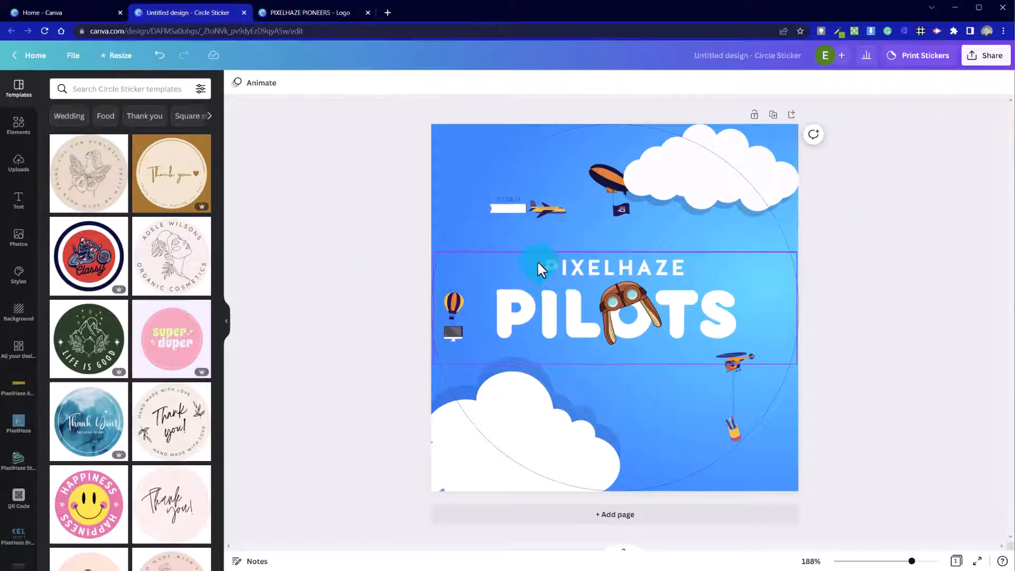
{"action": "left_click_drag", "start_coordinate": [395, 234], "coordinate": [460, 338]}
{"action": "left_click", "coordinate": [655, 316]}
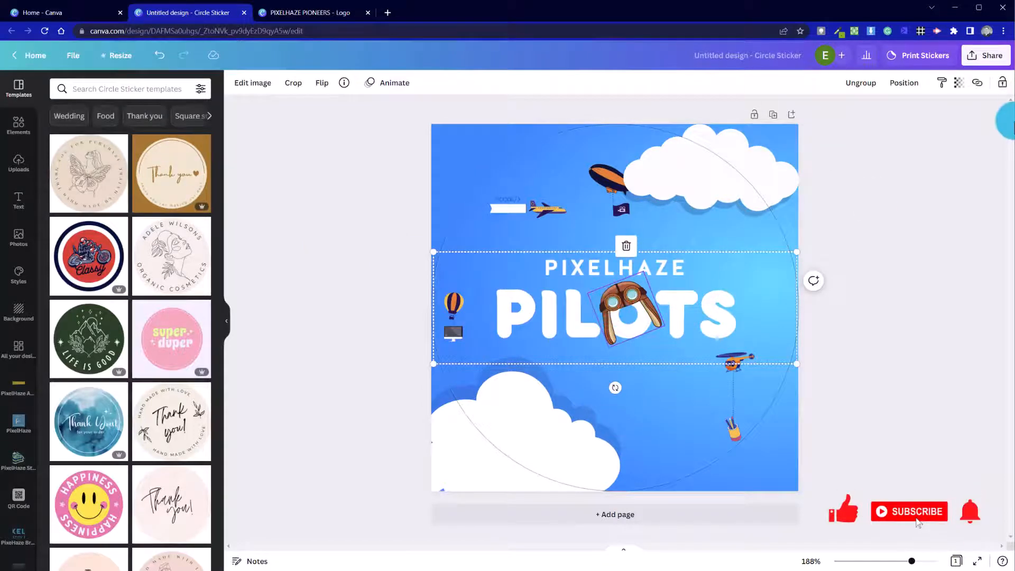
{"action": "left_click", "coordinate": [1002, 82]}
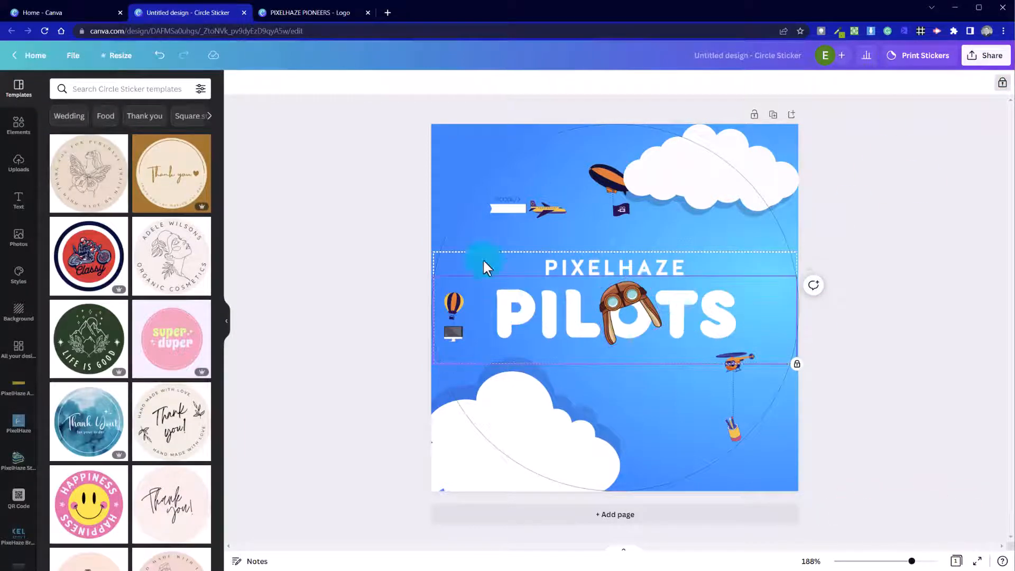
{"action": "left_click", "coordinate": [362, 251]}
Step: Move the hot-air balloon and its hanging monitor together below the title, beside the lower cloud, and enlarge them
{"action": "left_click_drag", "start_coordinate": [385, 265], "coordinate": [458, 353]}
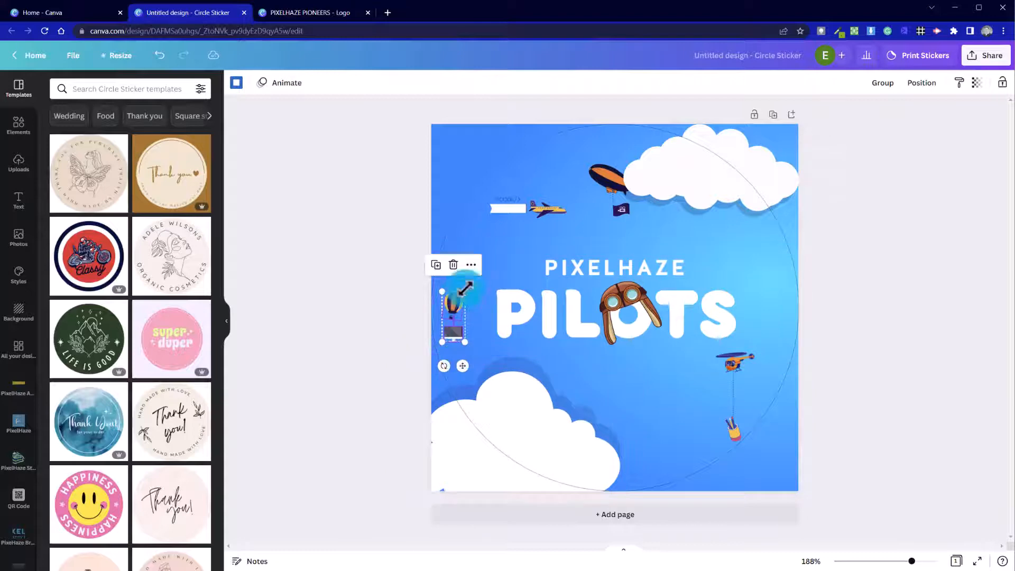
{"action": "left_click", "coordinate": [379, 249]}
{"action": "left_click_drag", "start_coordinate": [379, 248], "coordinate": [457, 328]}
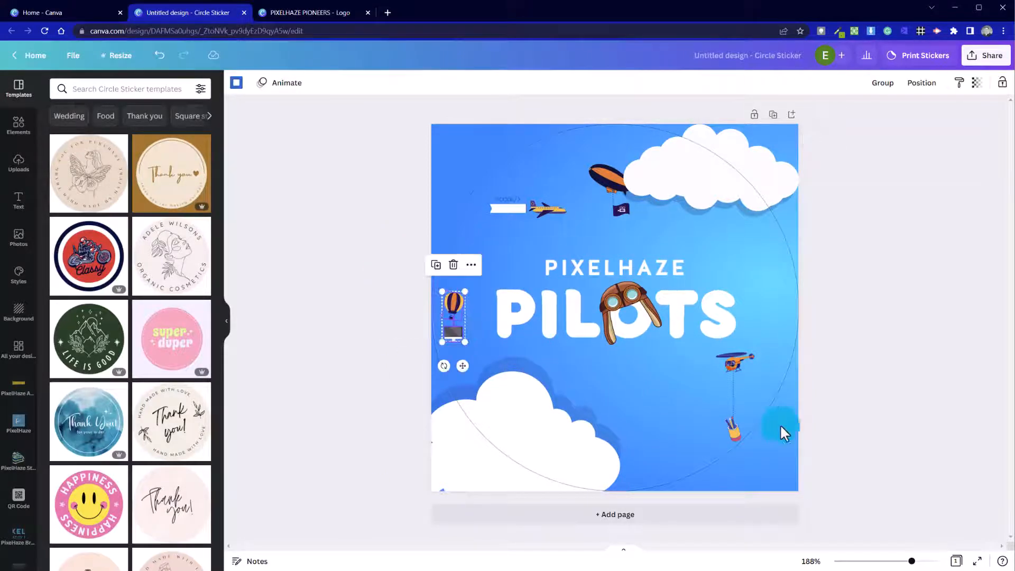
{"action": "left_click_drag", "start_coordinate": [465, 291], "coordinate": [603, 388]}
{"action": "left_click", "coordinate": [649, 425]}
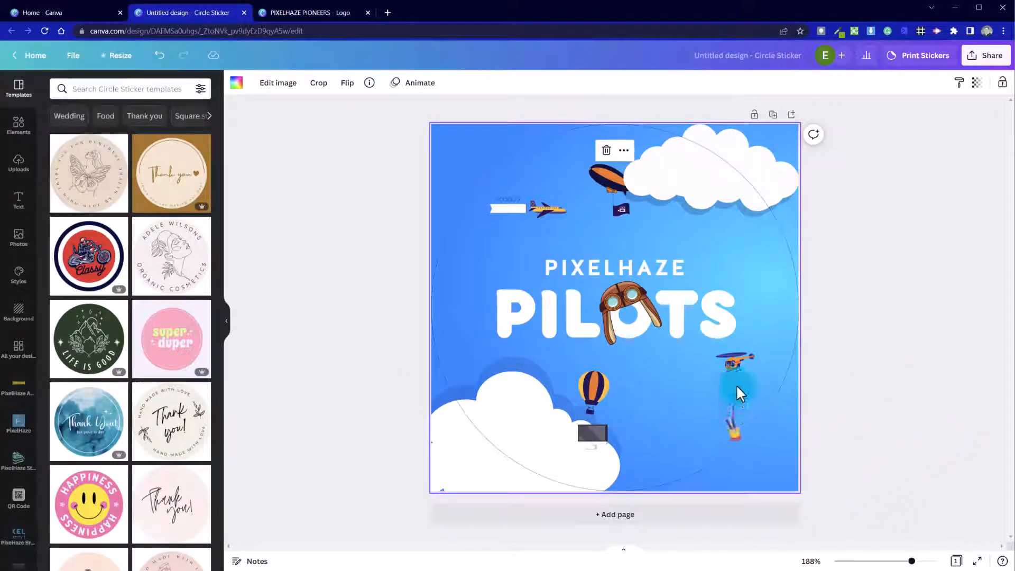
Step: Shorten the helicopter's hanging line to about 3.5 and bring the pencil pot up close beneath the helicopter
{"action": "left_click_drag", "start_coordinate": [732, 436], "coordinate": [734, 398]}
{"action": "left_click", "coordinate": [731, 417]}
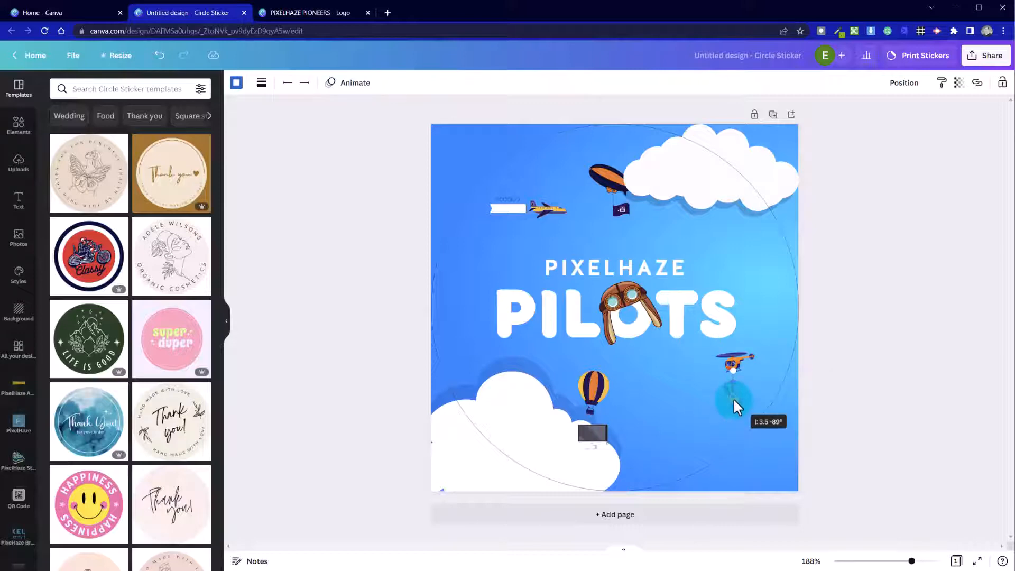
{"action": "left_click", "coordinate": [841, 392]}
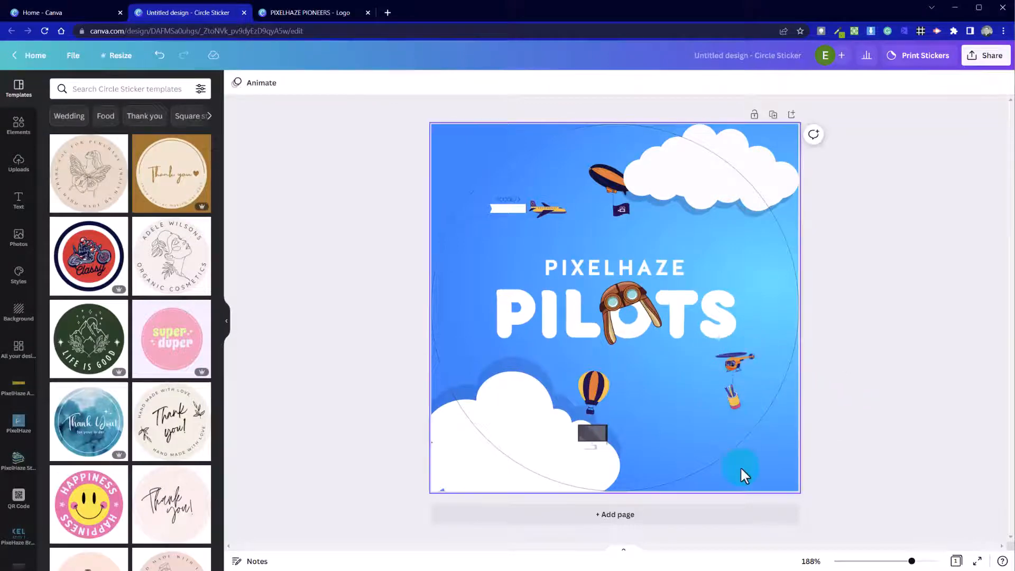
{"action": "left_click", "coordinate": [732, 379]}
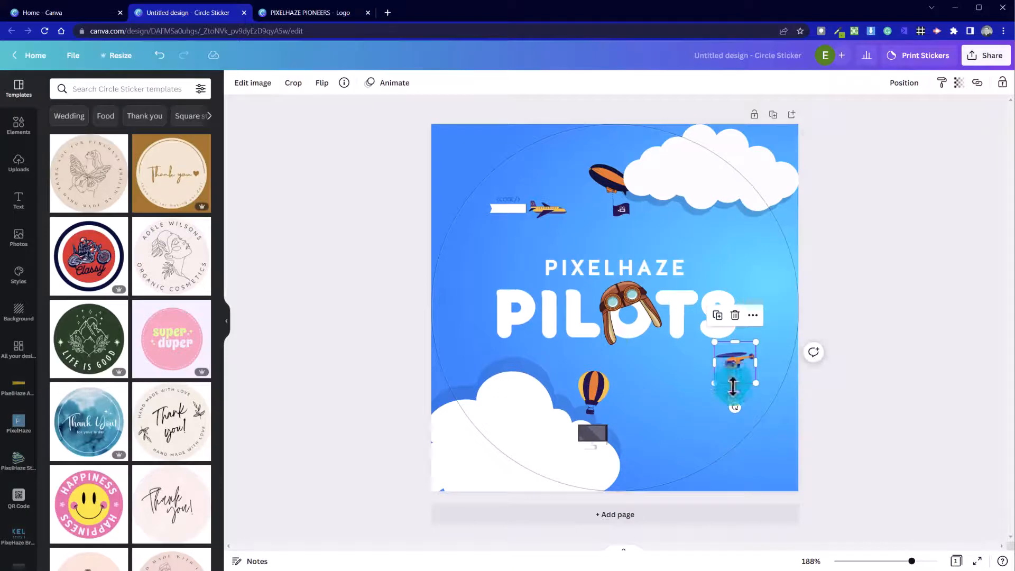
{"action": "left_click_drag", "start_coordinate": [738, 364], "coordinate": [736, 364]}
{"action": "left_click", "coordinate": [877, 408]}
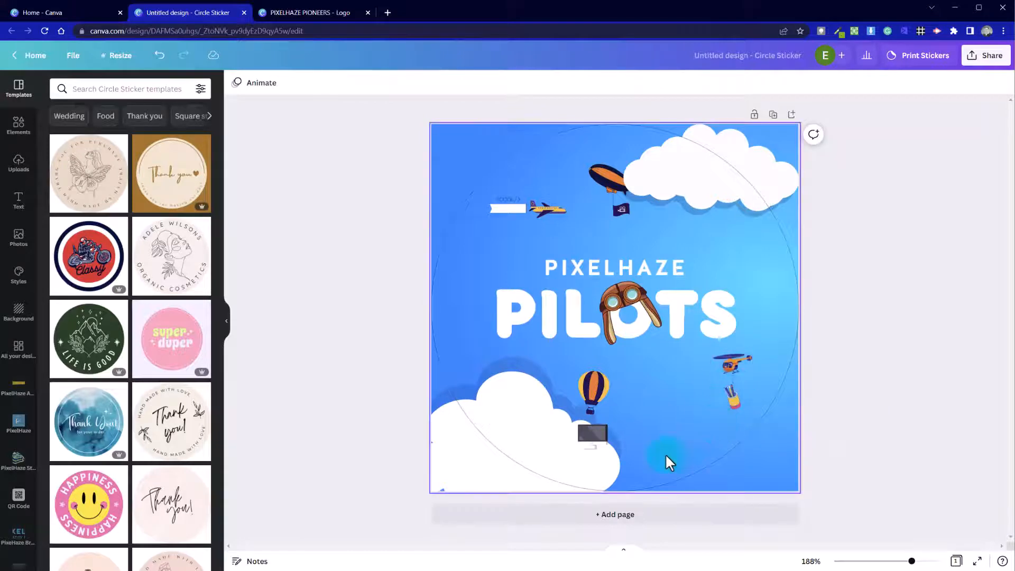
Step: Nudge the pencil pot slightly right so that it hangs at the end of the helicopter's line
{"action": "left_click_drag", "start_coordinate": [913, 558], "coordinate": [926, 560]}
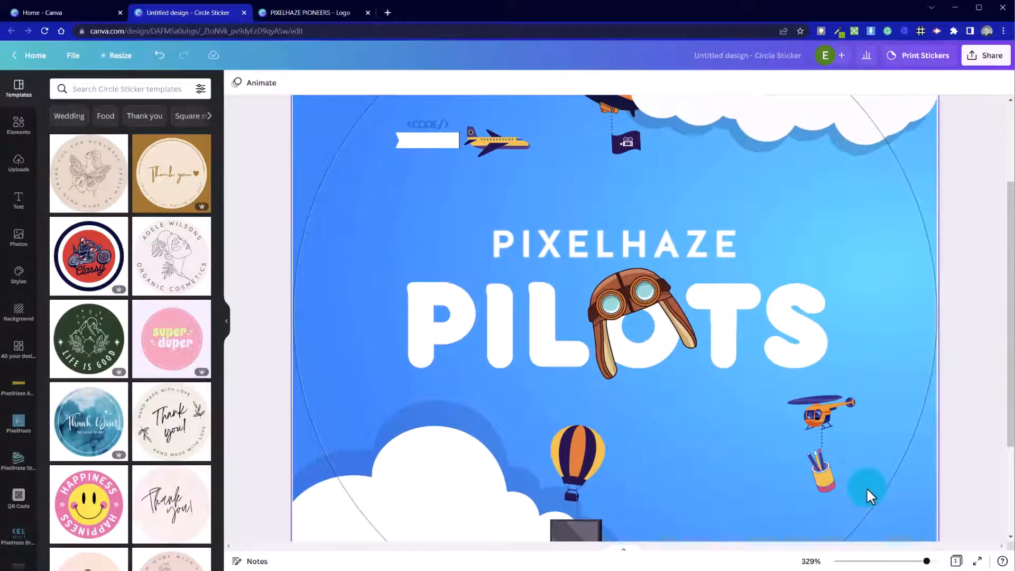
{"action": "scroll", "coordinate": [867, 492], "scroll_direction": "down", "scroll_amount": 3}
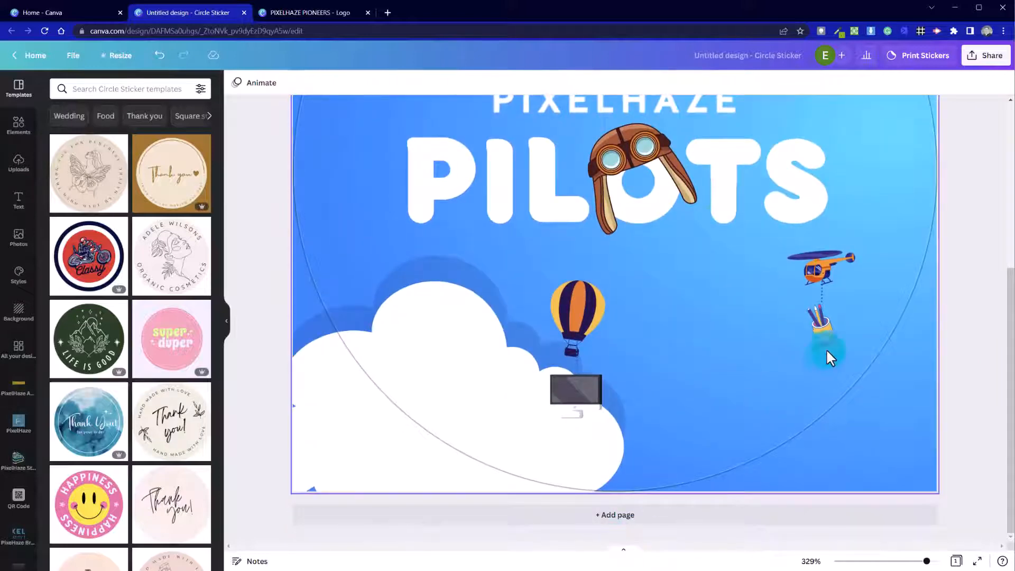
{"action": "mouse_move", "coordinate": [817, 331]}
{"action": "left_mouse_down"}
{"action": "mouse_move", "coordinate": [824, 322]}
{"action": "mouse_move", "coordinate": [825, 346]}
{"action": "mouse_move", "coordinate": [852, 378]}
{"action": "mouse_move", "coordinate": [829, 389]}
{"action": "mouse_move", "coordinate": [753, 358]}
{"action": "mouse_move", "coordinate": [650, 379]}
{"action": "mouse_move", "coordinate": [636, 367]}
{"action": "mouse_move", "coordinate": [725, 317]}
{"action": "mouse_move", "coordinate": [895, 385]}
{"action": "mouse_move", "coordinate": [979, 249]}
{"action": "mouse_move", "coordinate": [636, 240]}
{"action": "mouse_move", "coordinate": [915, 392]}
{"action": "mouse_move", "coordinate": [829, 356]}
{"action": "mouse_move", "coordinate": [825, 329]}
{"action": "left_mouse_up"}
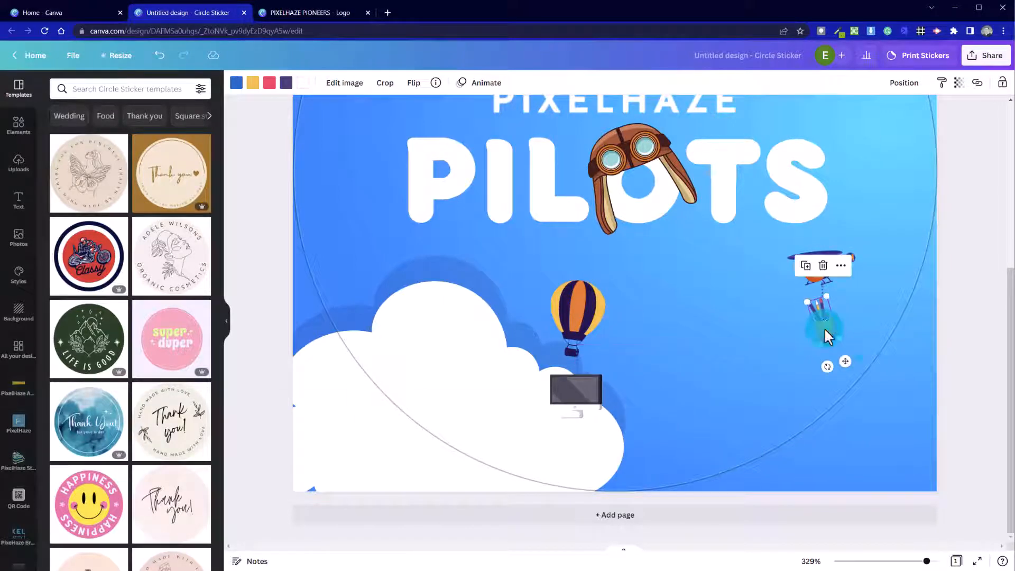
{"action": "left_click", "coordinate": [877, 386]}
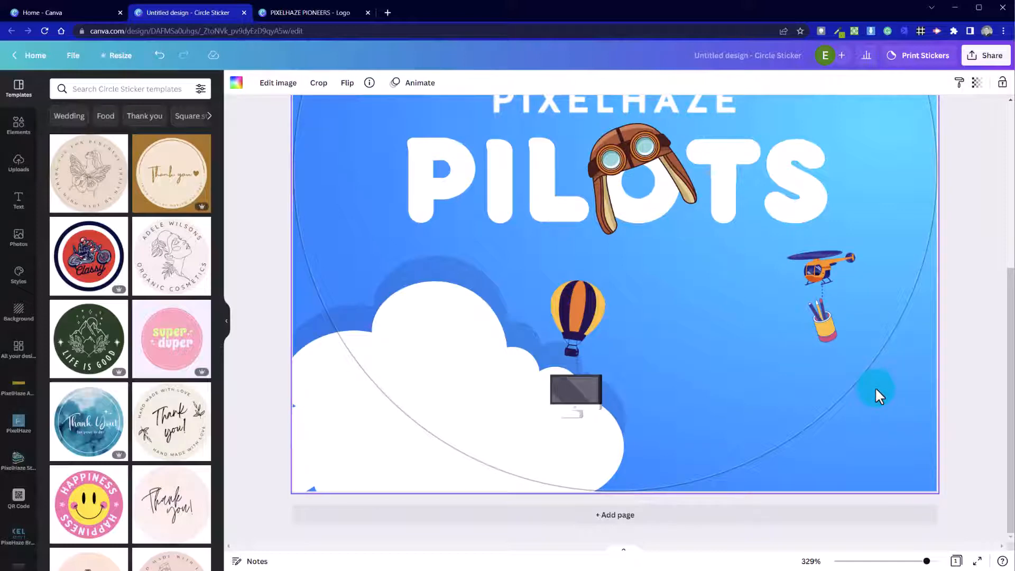
Step: Enlarge the helicopter, line and pencil pot together to about 14.9 by 23.2 and move them slightly inward within the circle
{"action": "left_click", "coordinate": [826, 274]}
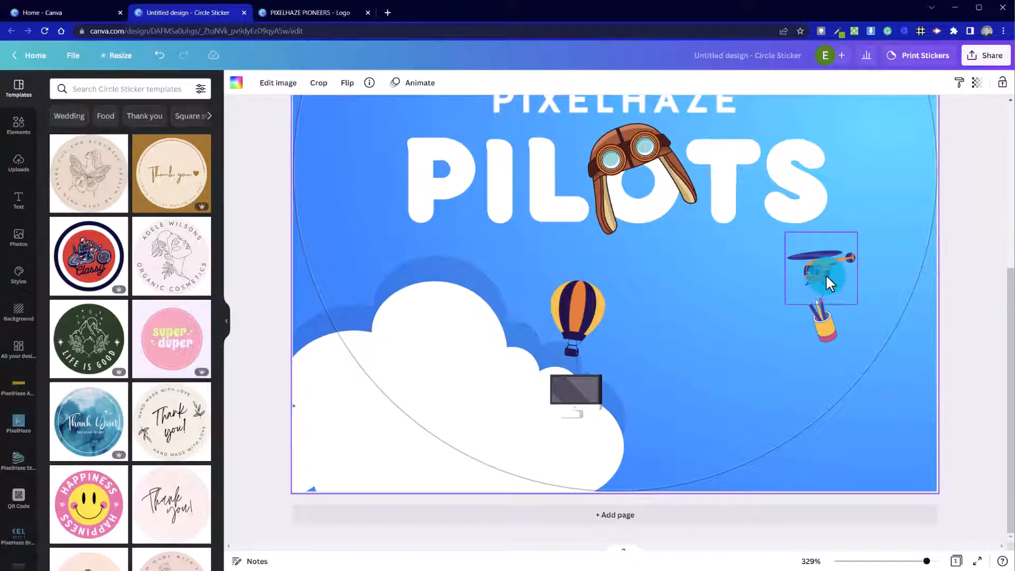
{"action": "left_click", "coordinate": [751, 262]}
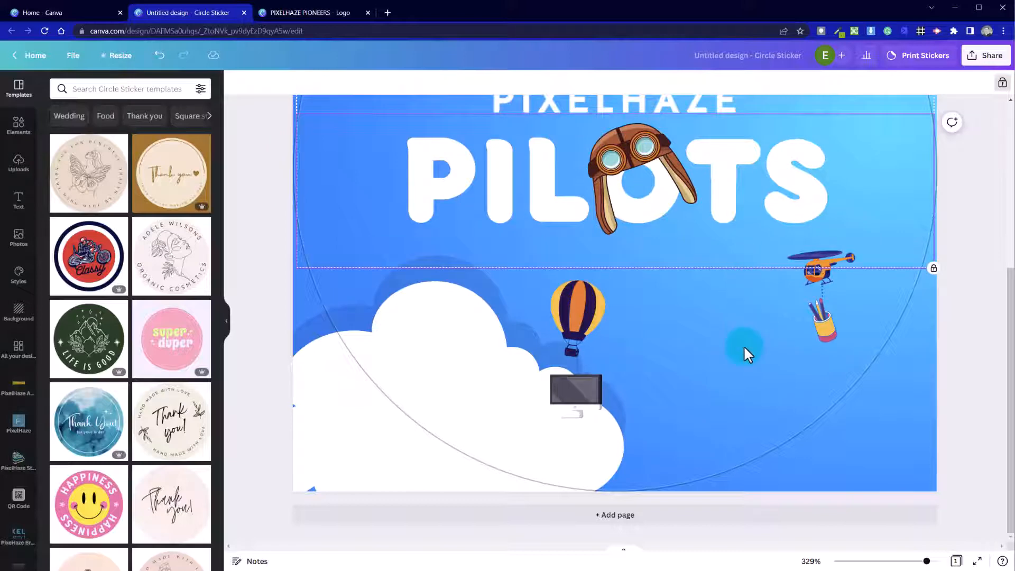
{"action": "mouse_move", "coordinate": [751, 380]}
{"action": "left_mouse_down"}
{"action": "mouse_move", "coordinate": [842, 263]}
{"action": "mouse_move", "coordinate": [821, 300]}
{"action": "left_mouse_up"}
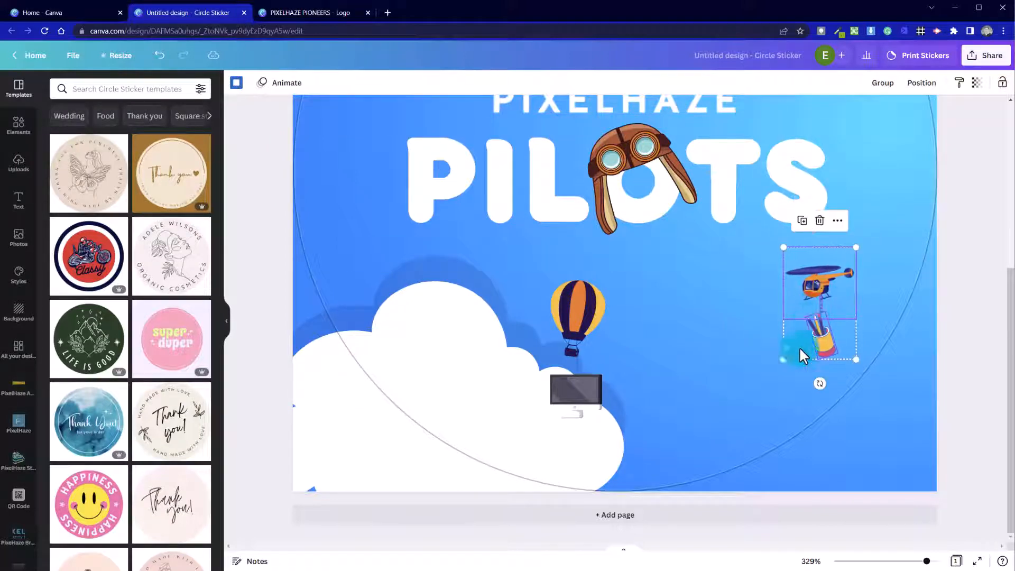
{"action": "mouse_move", "coordinate": [785, 366]}
{"action": "left_mouse_down"}
{"action": "mouse_move", "coordinate": [770, 368]}
{"action": "mouse_move", "coordinate": [755, 394]}
{"action": "left_mouse_up"}
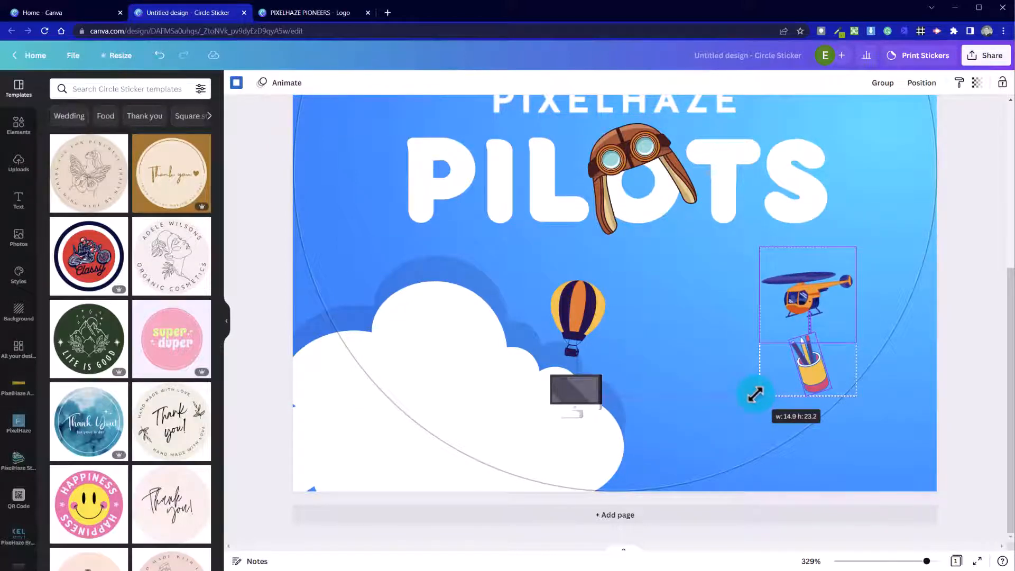
{"action": "left_click_drag", "start_coordinate": [820, 307], "coordinate": [808, 304]}
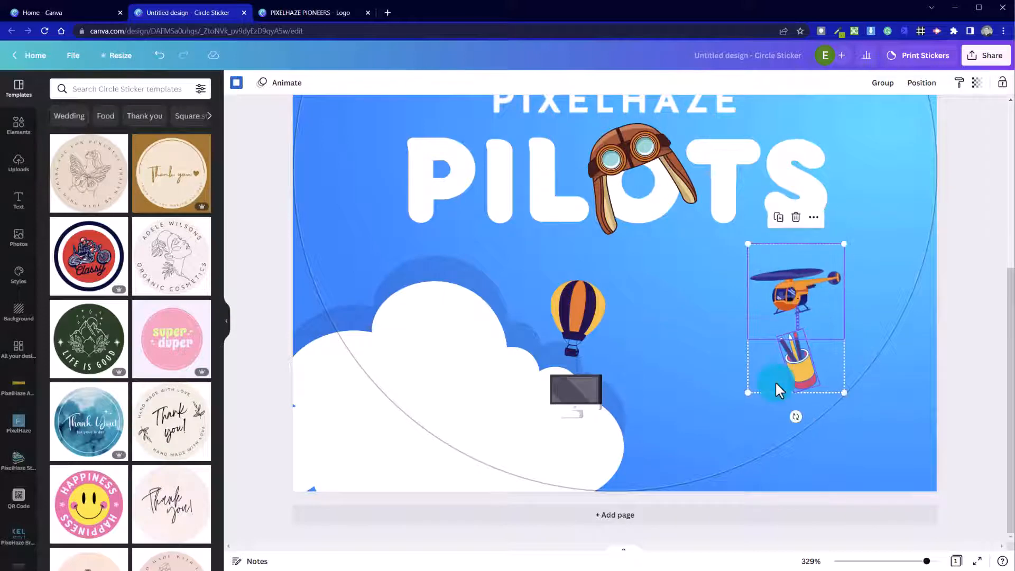
{"action": "left_click", "coordinate": [705, 420]}
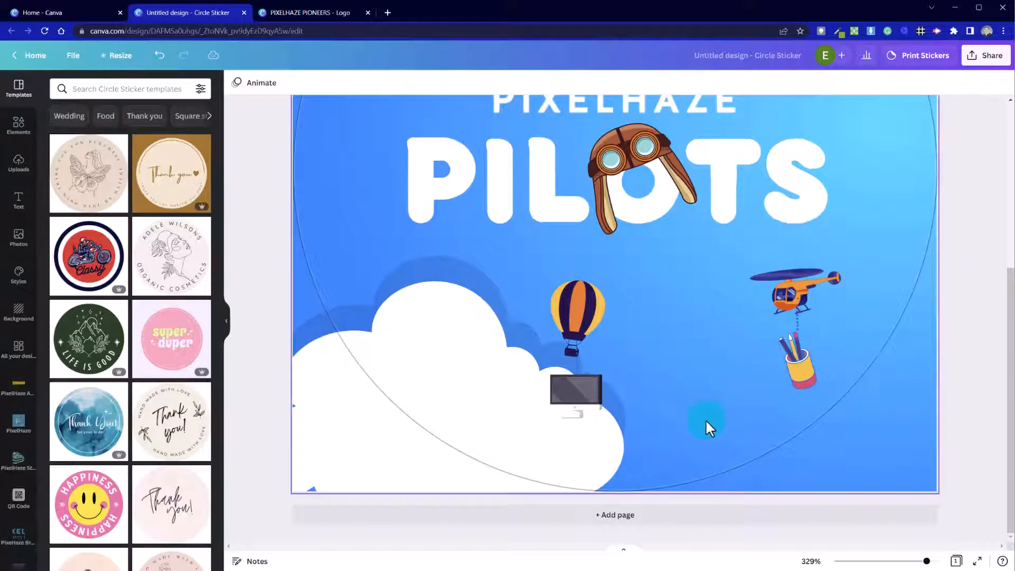
Step: Move the <CODE/> text down onto the plane's white banner and nudge it right to centre it there
{"action": "scroll", "coordinate": [707, 419], "scroll_direction": "up", "scroll_amount": 5}
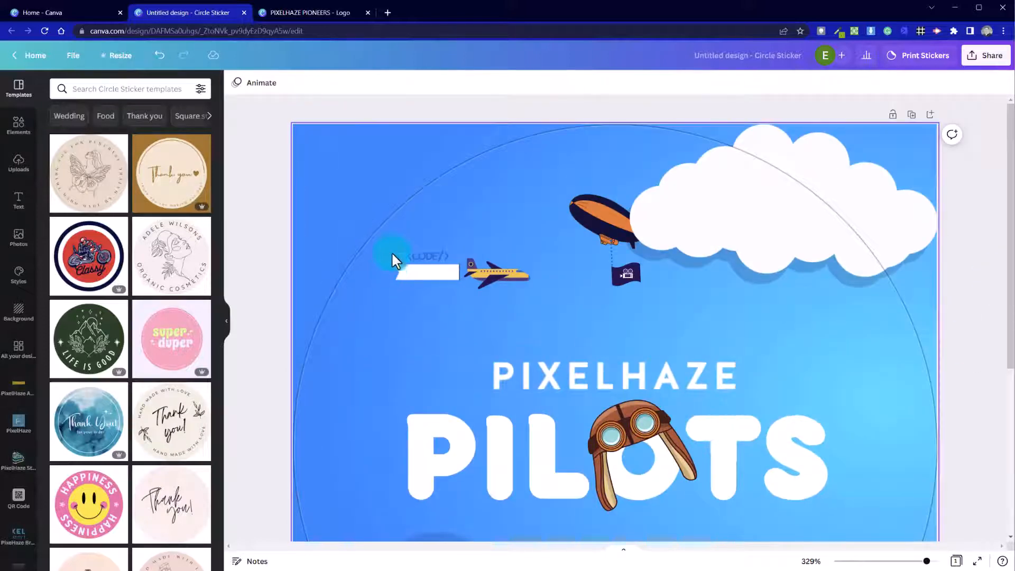
{"action": "left_click_drag", "start_coordinate": [421, 255], "coordinate": [424, 274]}
{"action": "left_click", "coordinate": [518, 304]}
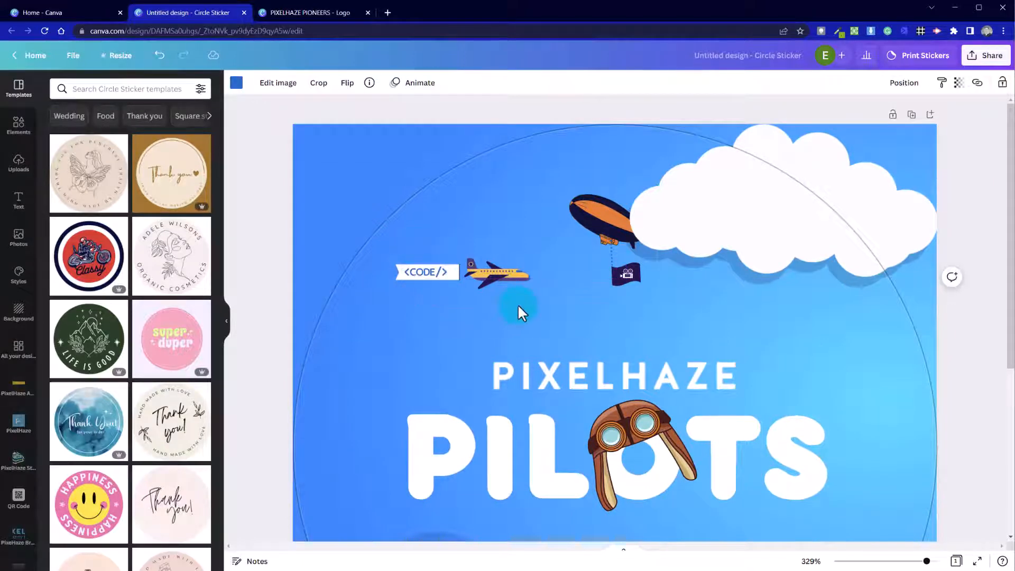
{"action": "key", "text": "Right"}
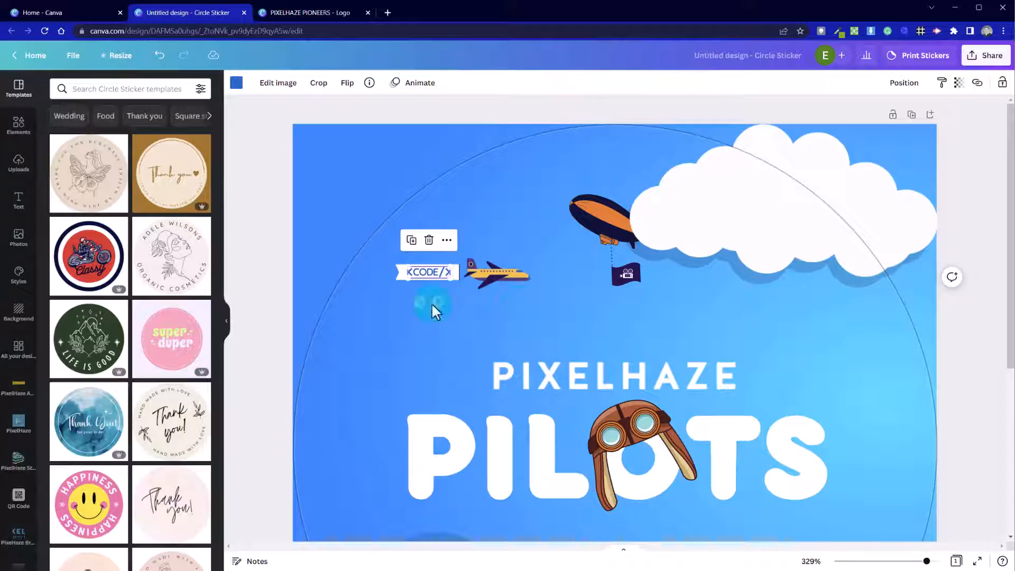
Step: Group the <CODE/> text, its white banner and the plane, enlarging the group and moving it down below its original spot
{"action": "left_click", "coordinate": [336, 321]}
{"action": "left_click_drag", "start_coordinate": [383, 242], "coordinate": [530, 296]}
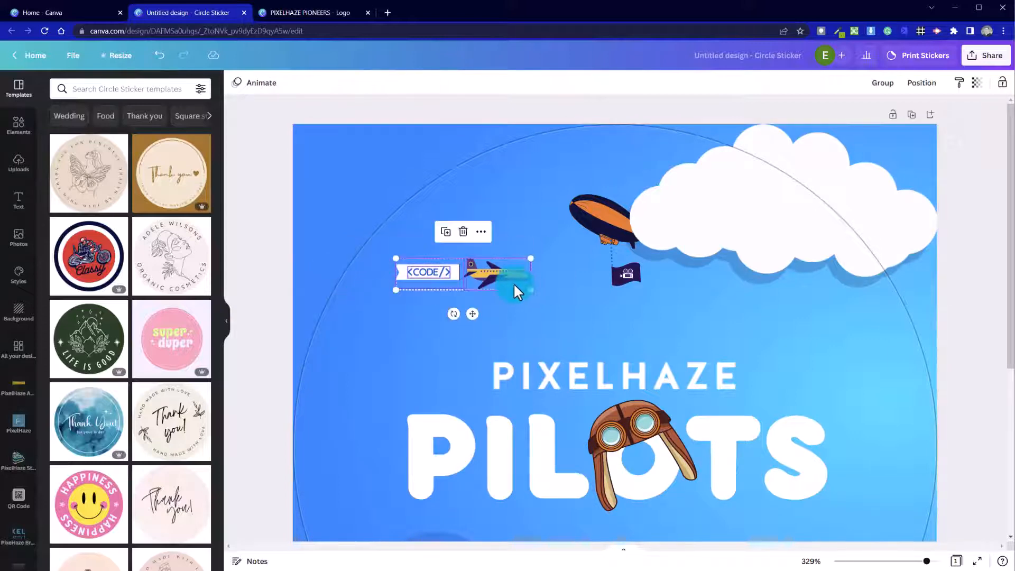
{"action": "right_click", "coordinate": [526, 294]}
{"action": "left_click", "coordinate": [559, 381]}
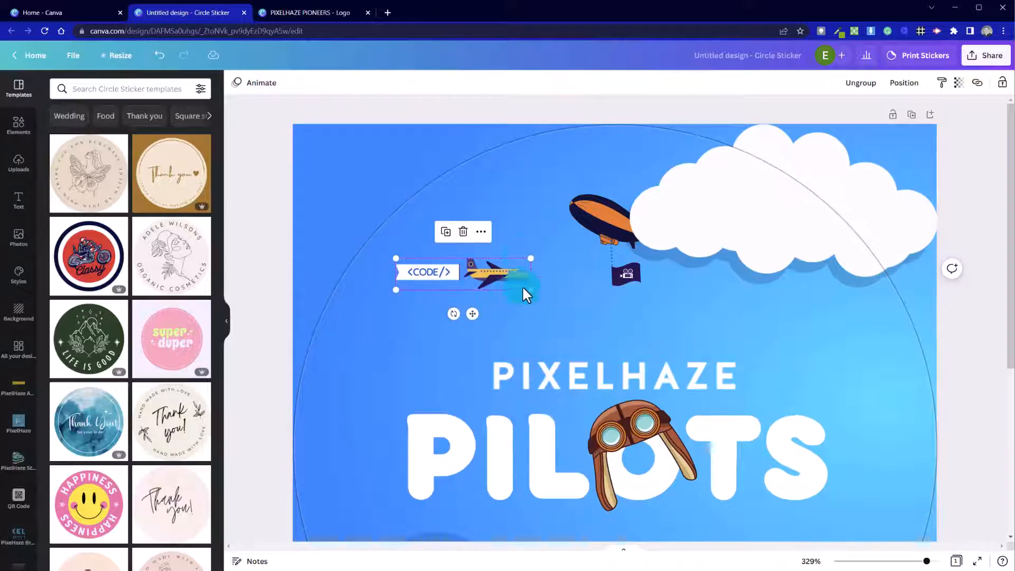
{"action": "left_click_drag", "start_coordinate": [531, 257], "coordinate": [519, 300]}
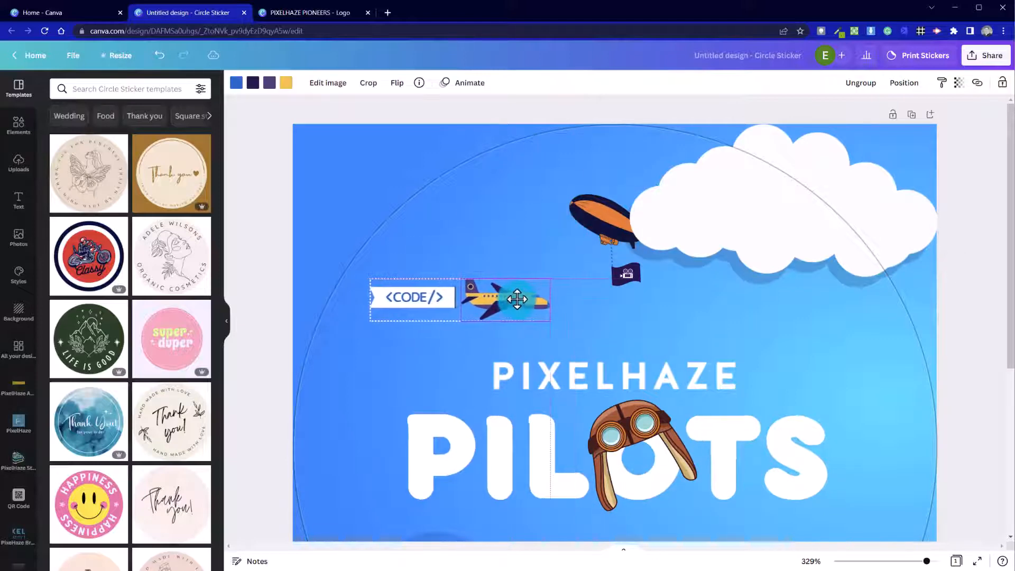
{"action": "left_click", "coordinate": [552, 249]}
{"action": "left_click", "coordinate": [575, 219]}
{"action": "left_click", "coordinate": [623, 288]}
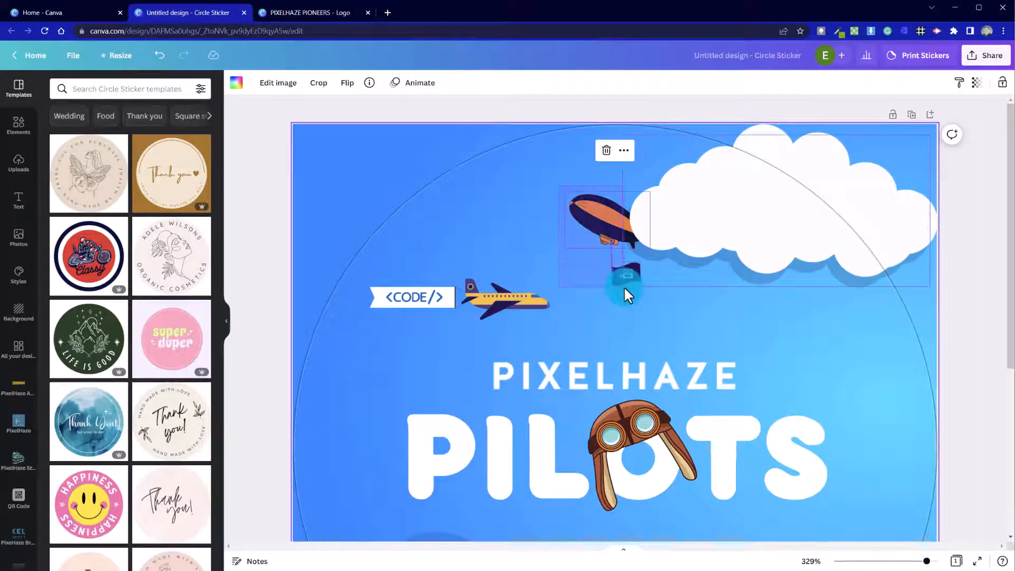
{"action": "left_click", "coordinate": [719, 256], "text": "shift"}
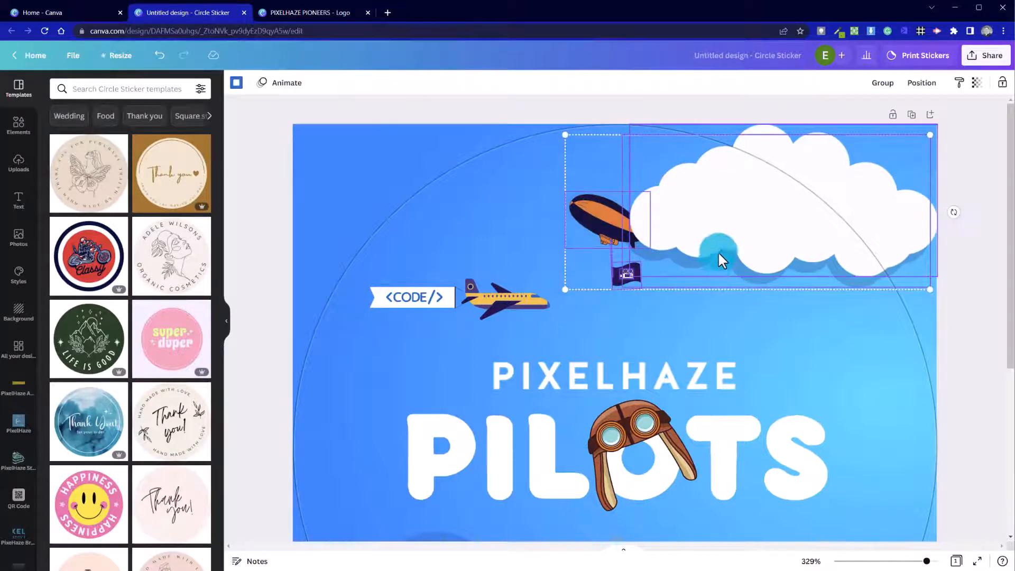
{"action": "left_click", "coordinate": [994, 322]}
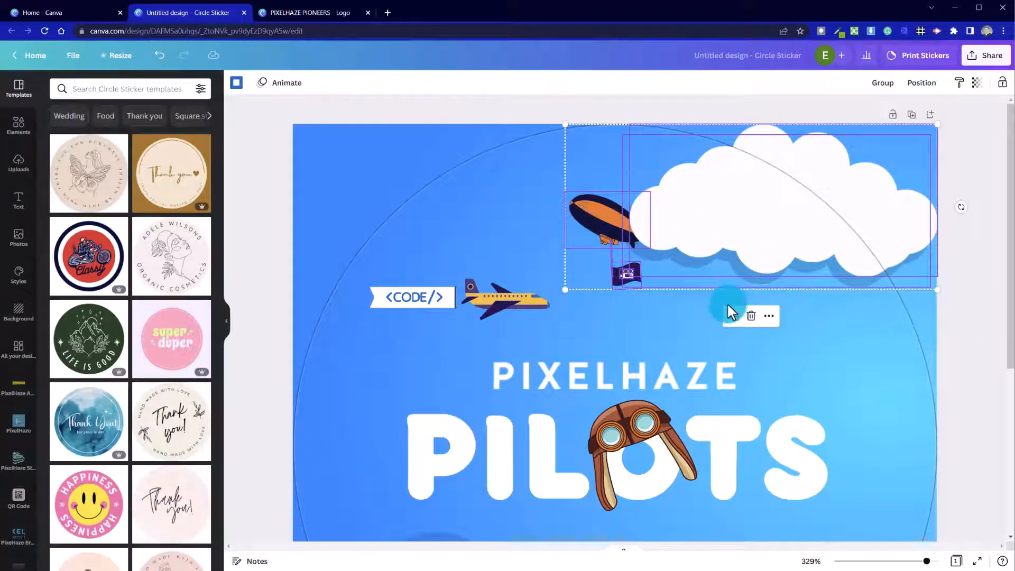
Step: Group the large upper-right cloud with its shadow and lock the group in place
{"action": "left_click", "coordinate": [675, 267]}
{"action": "left_click", "coordinate": [702, 220]}
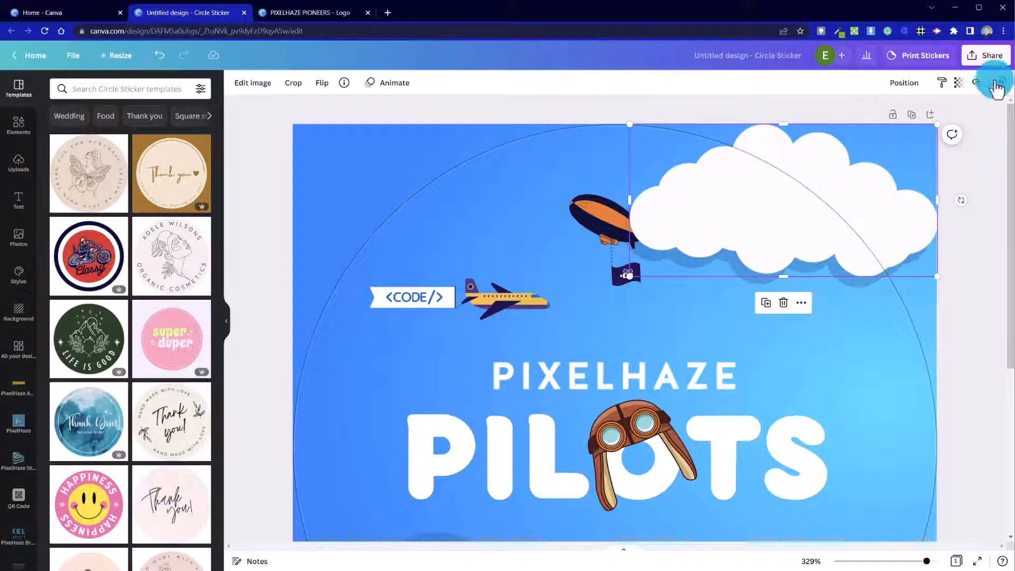
{"action": "left_click_drag", "start_coordinate": [893, 315], "coordinate": [861, 211]}
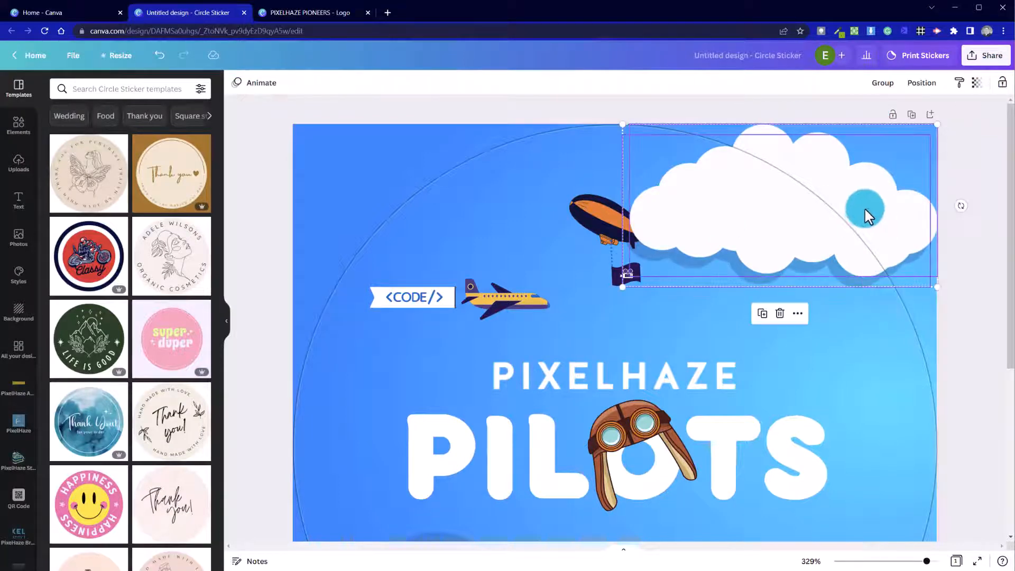
{"action": "right_click", "coordinate": [861, 211]}
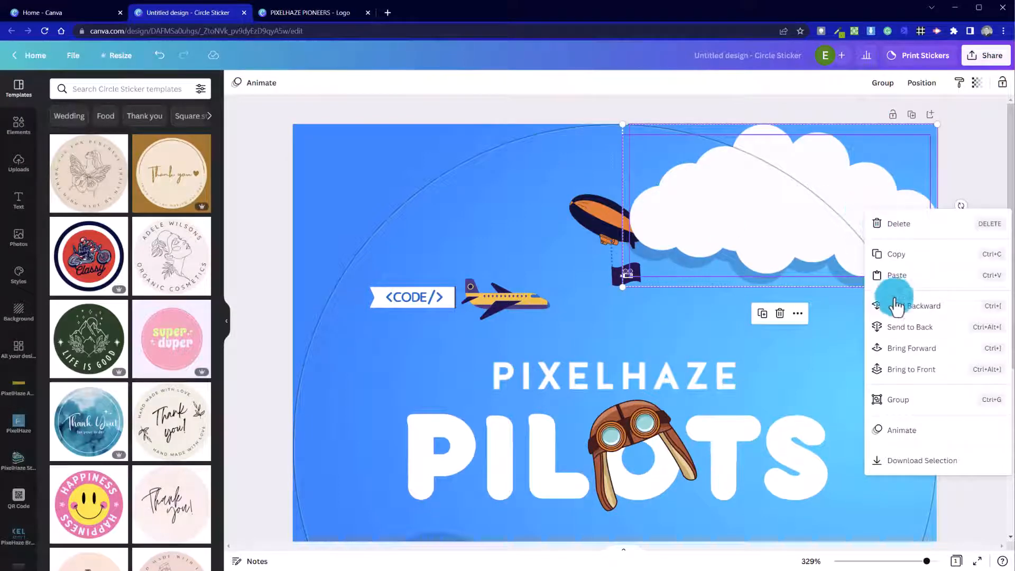
{"action": "left_click", "coordinate": [924, 399]}
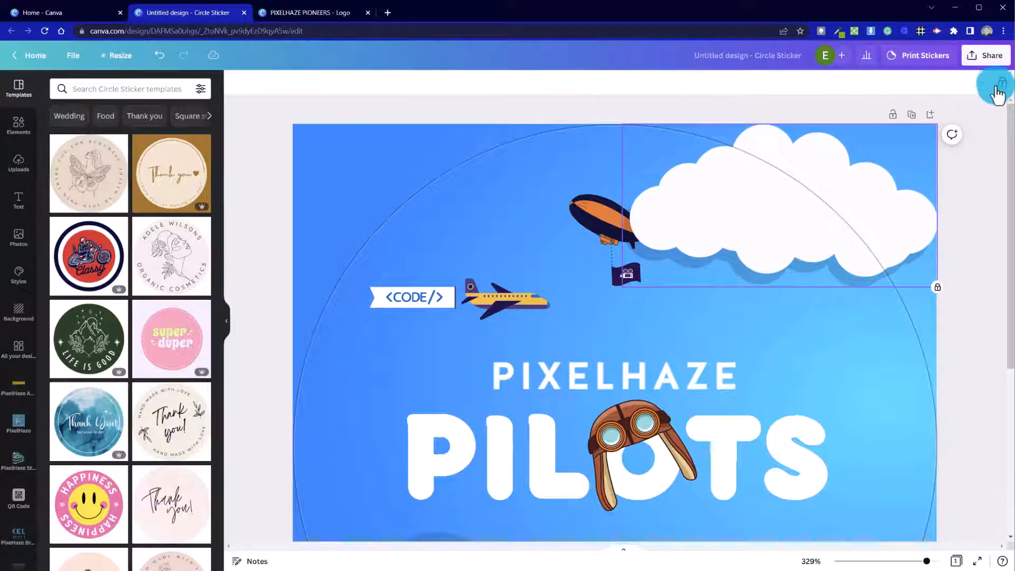
Step: Group the airship, its hanging line and the camera flag
{"action": "left_click", "coordinate": [539, 233]}
{"action": "left_click", "coordinate": [636, 283]}
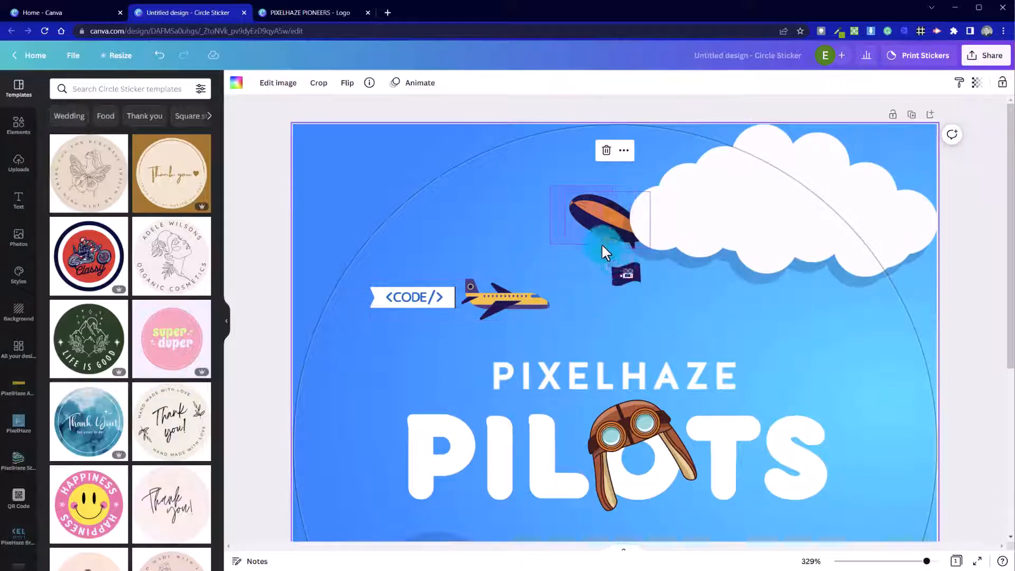
{"action": "left_click", "coordinate": [644, 288]}
{"action": "left_click", "coordinate": [652, 293]}
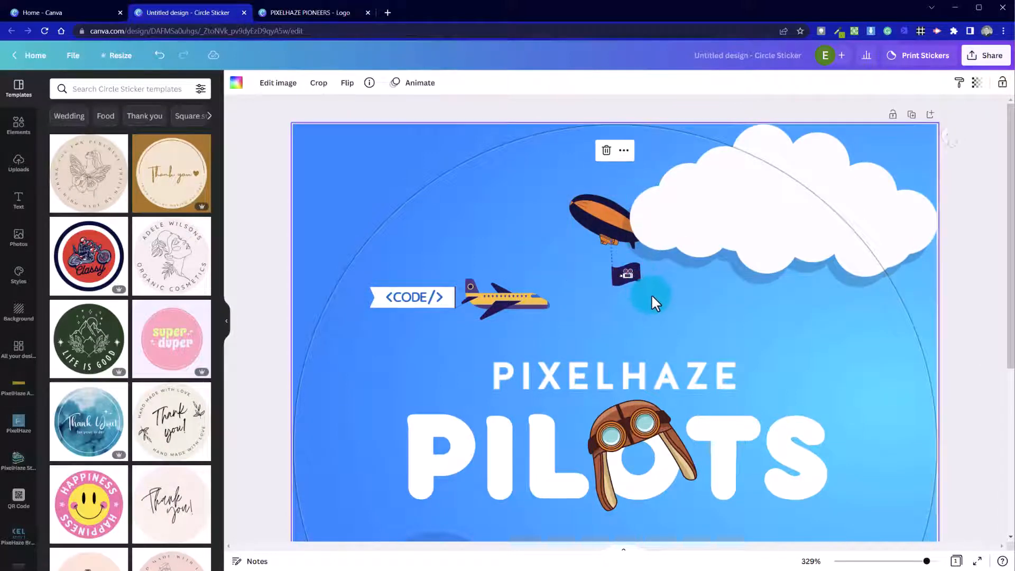
{"action": "left_click", "coordinate": [592, 195]}
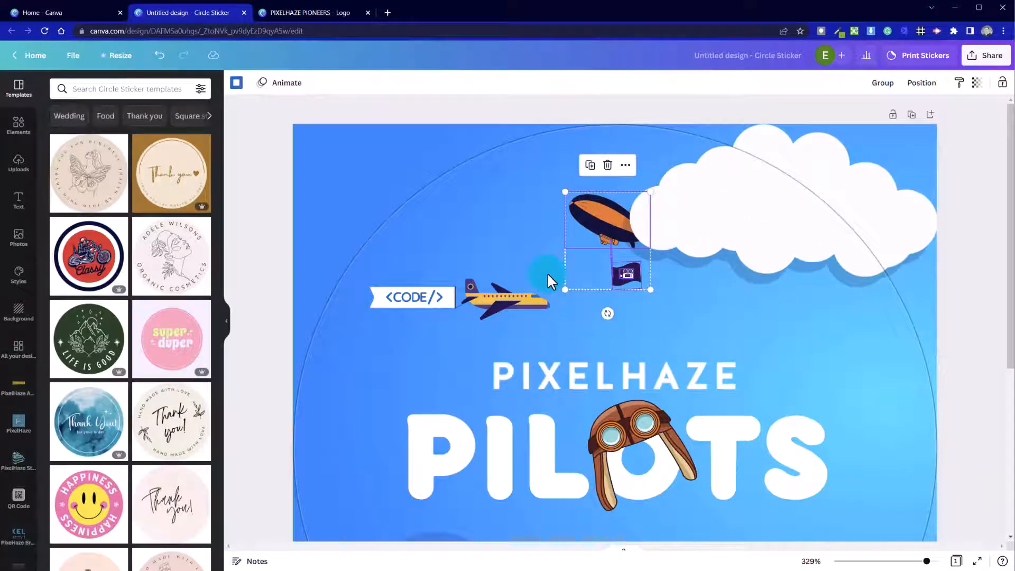
{"action": "right_click", "coordinate": [609, 214]}
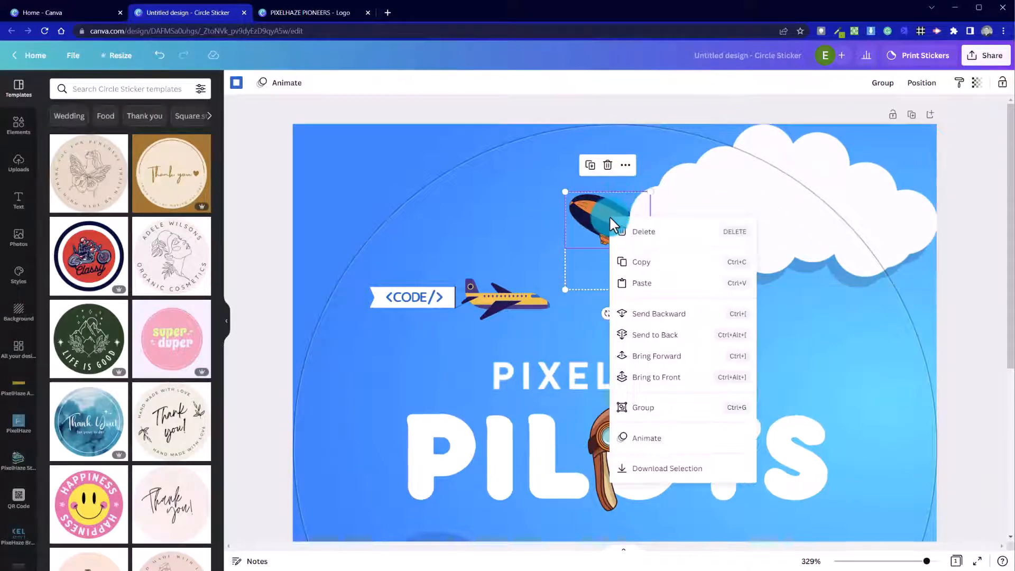
{"action": "left_click", "coordinate": [676, 423]}
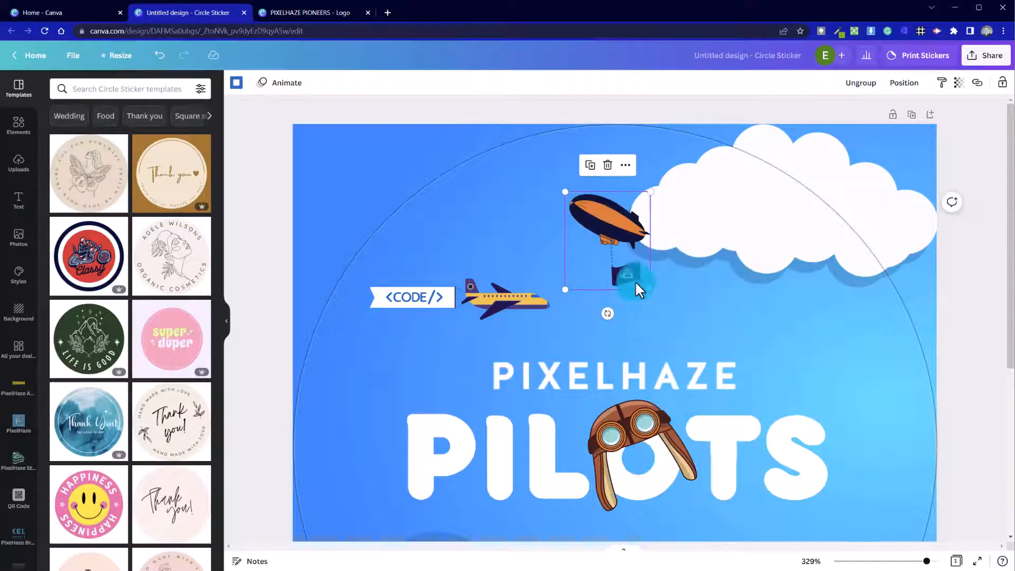
Step: Enlarge the airship group by roughly a quarter and shift it slightly right within the circle
{"action": "left_click_drag", "start_coordinate": [647, 289], "coordinate": [664, 302]}
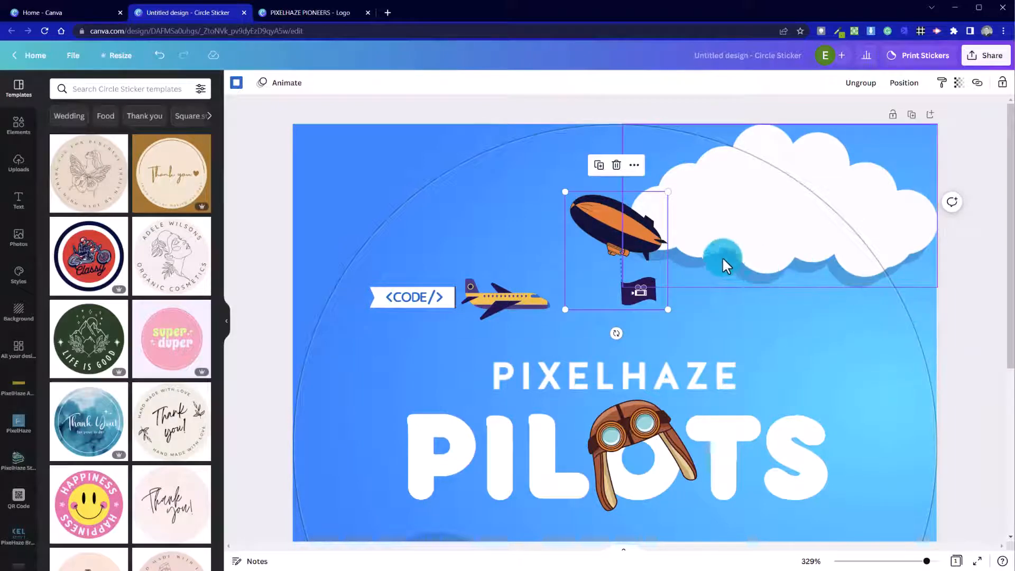
{"action": "left_click_drag", "start_coordinate": [667, 312], "coordinate": [672, 316]}
{"action": "left_click_drag", "start_coordinate": [615, 228], "coordinate": [620, 224]}
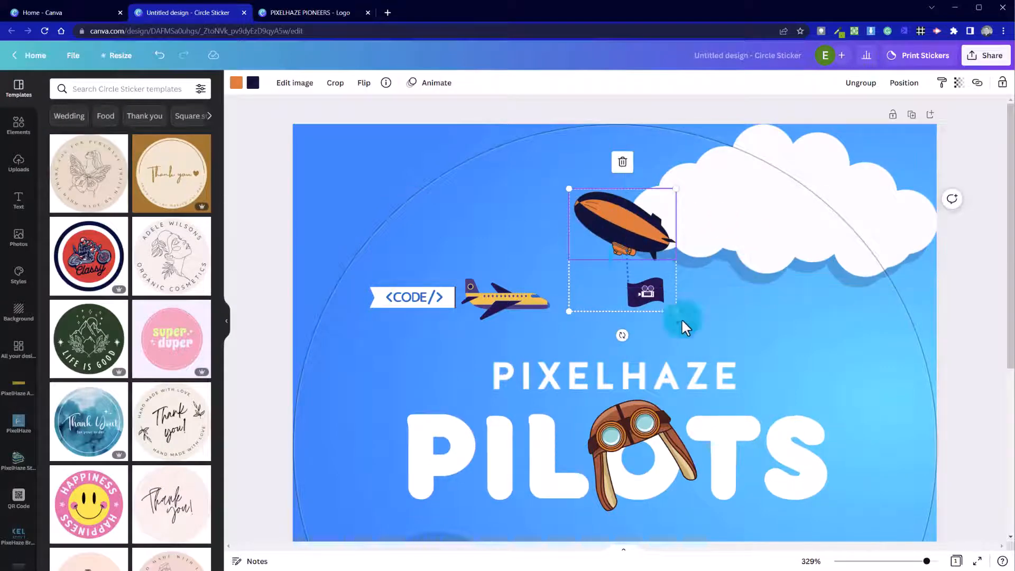
Step: Send the airship group to the back and move it to the circle's right side, partly tucked beneath the large cloud
{"action": "right_click", "coordinate": [614, 211]}
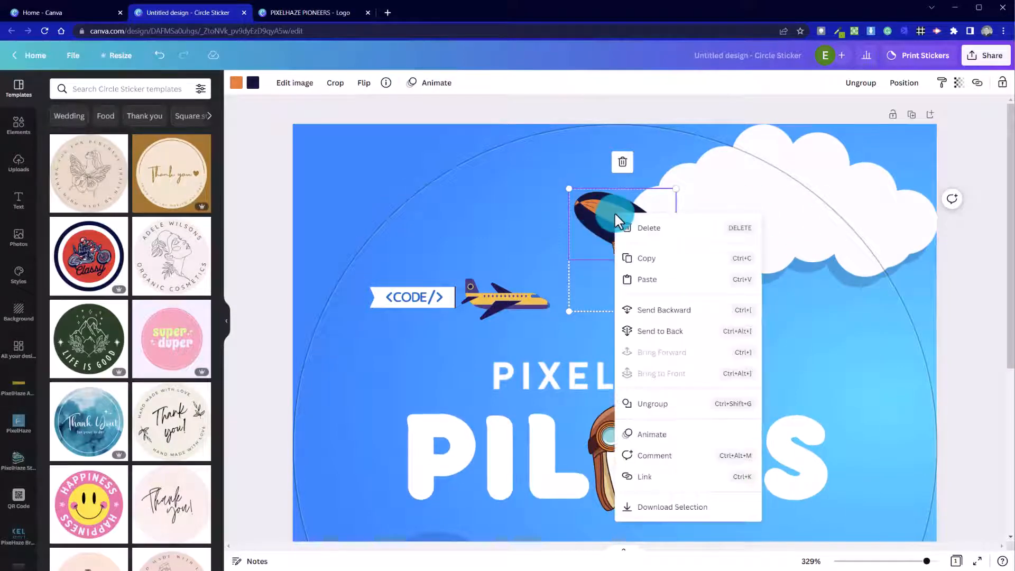
{"action": "left_click", "coordinate": [702, 332]}
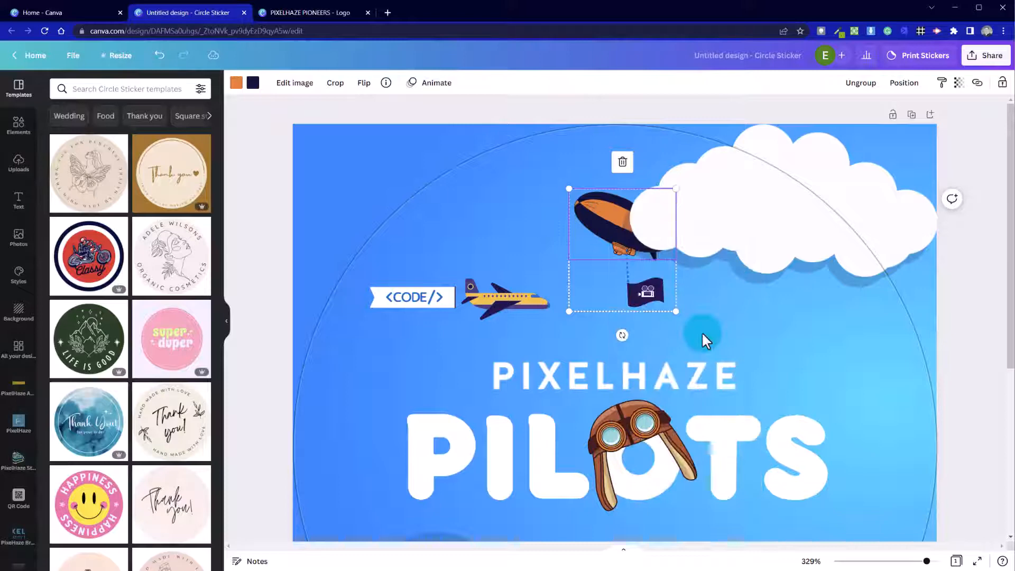
{"action": "left_click", "coordinate": [854, 350]}
{"action": "left_click", "coordinate": [600, 223]}
{"action": "left_click_drag", "start_coordinate": [598, 219], "coordinate": [799, 286]}
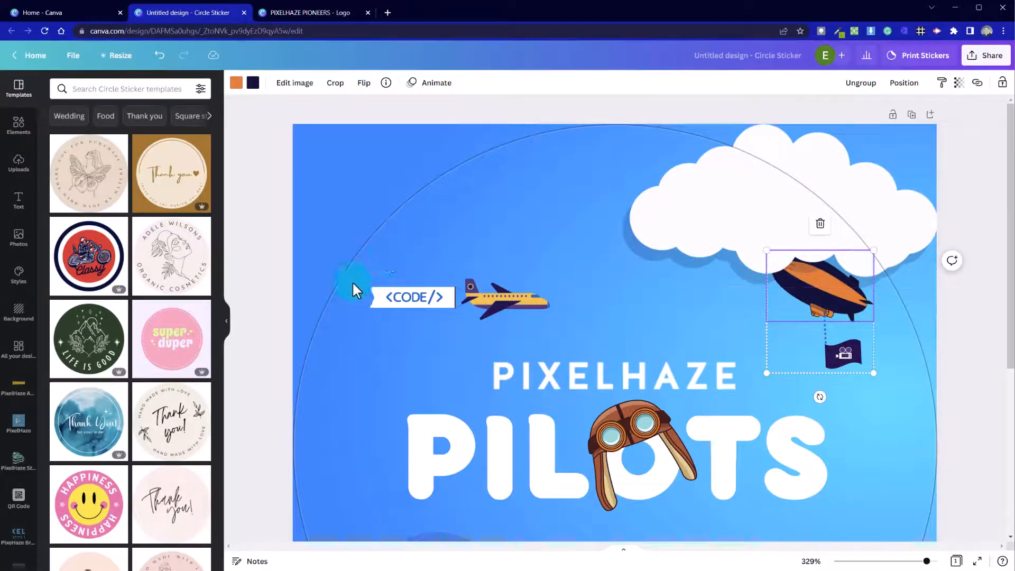
Step: Move the plane and <CODE/> banner group up and to the right, and check the whole sticker layout
{"action": "left_click", "coordinate": [501, 310]}
{"action": "left_click_drag", "start_coordinate": [502, 310], "coordinate": [565, 274]}
{"action": "left_click", "coordinate": [564, 342]}
{"action": "scroll", "coordinate": [565, 343], "scroll_direction": "down", "scroll_amount": 5}
{"action": "scroll", "coordinate": [567, 344], "scroll_direction": "up", "scroll_amount": 3}
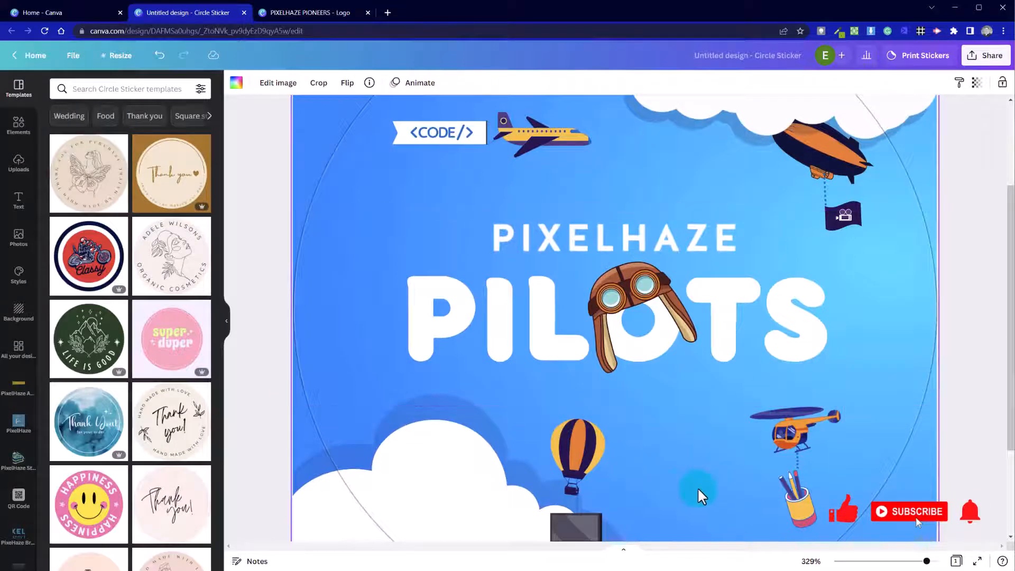
{"action": "scroll", "coordinate": [692, 491], "scroll_direction": "down", "scroll_amount": 3}
{"action": "scroll", "coordinate": [680, 485], "scroll_direction": "up", "scroll_amount": 3}
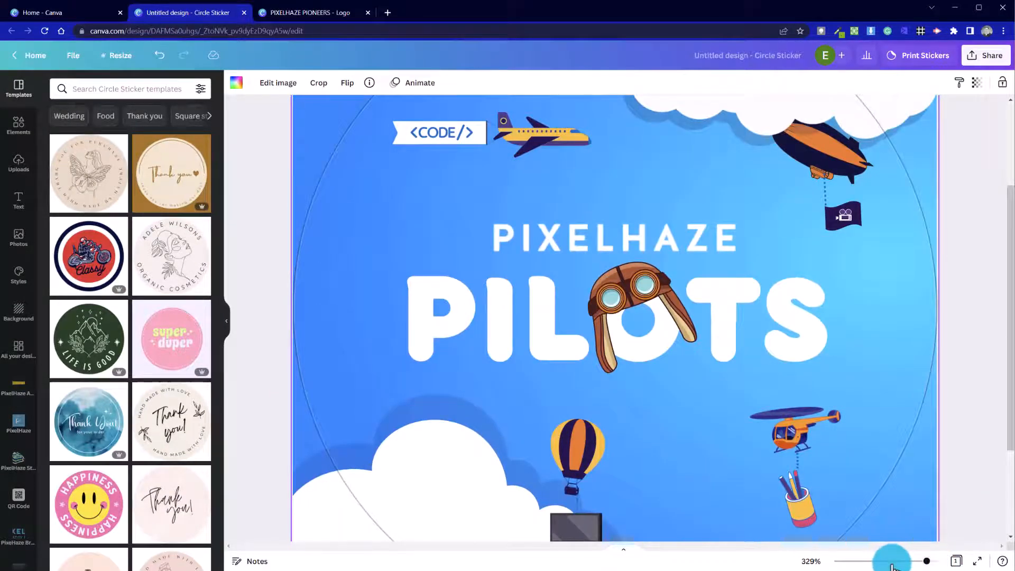
{"action": "left_click_drag", "start_coordinate": [892, 565], "coordinate": [912, 565]}
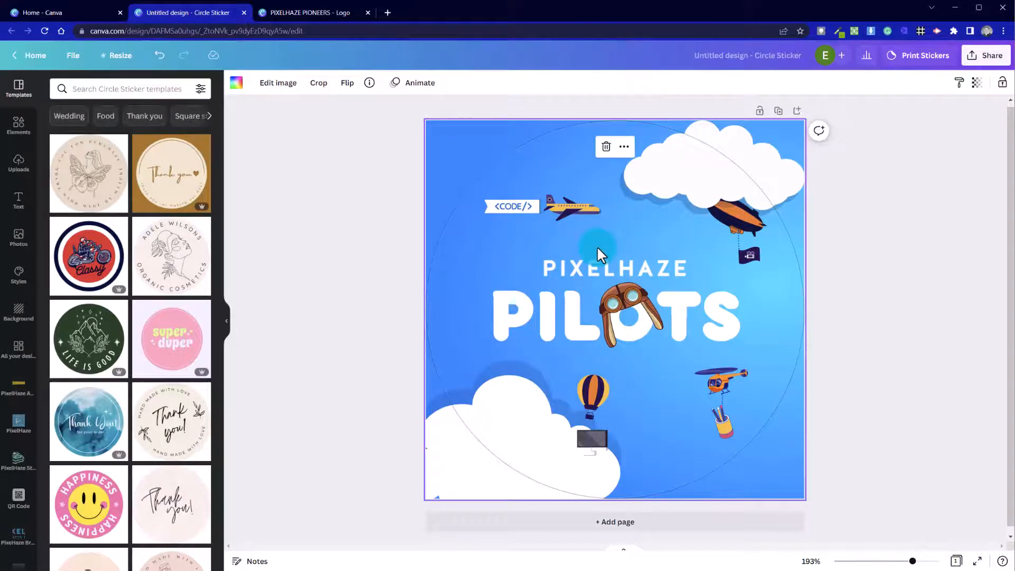
Step: Open the print options for the stickers and choose the Medium 7.5 x 7.5 cm size
{"action": "left_click", "coordinate": [905, 58]}
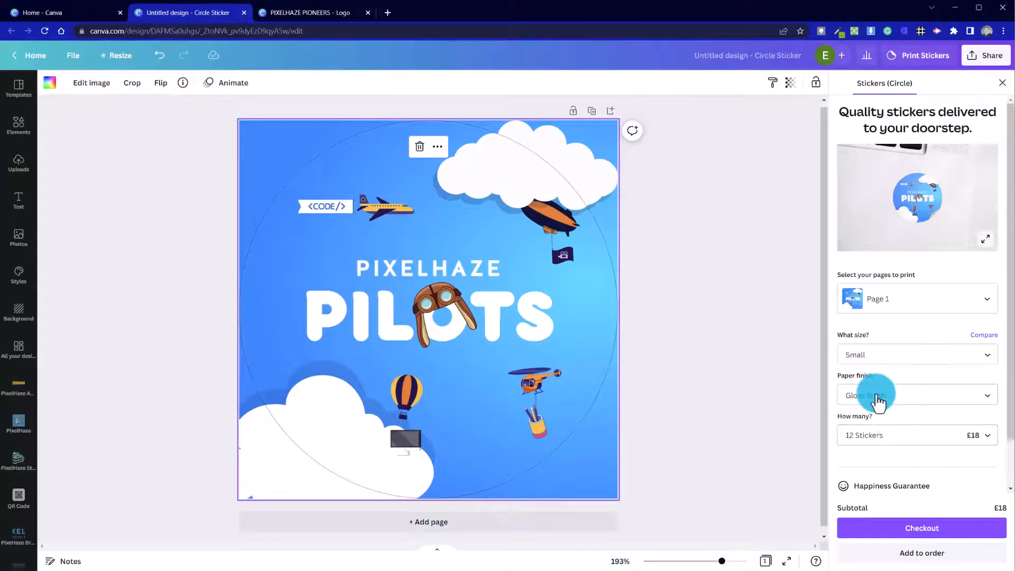
{"action": "left_click", "coordinate": [871, 357]}
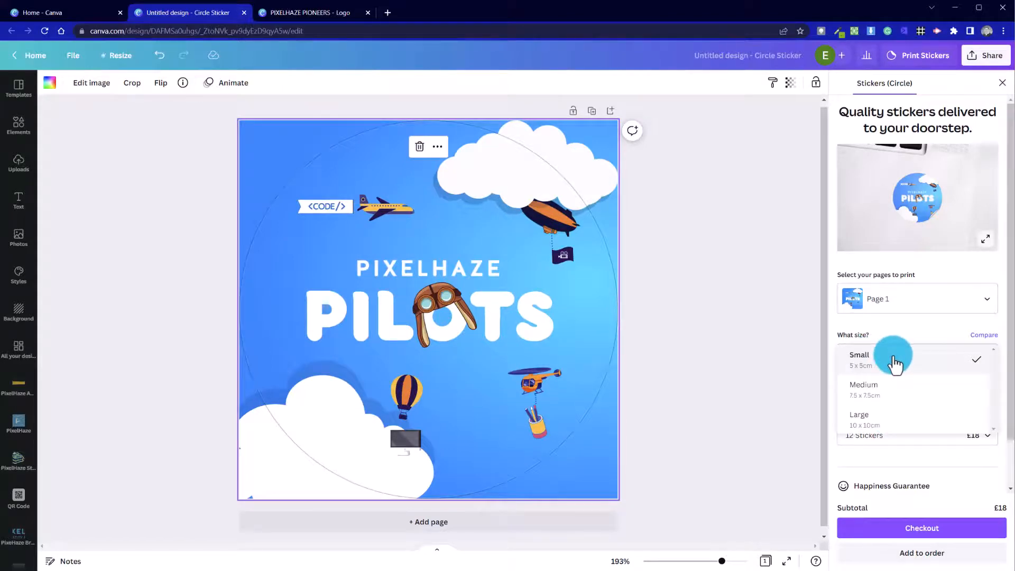
{"action": "left_click", "coordinate": [897, 403]}
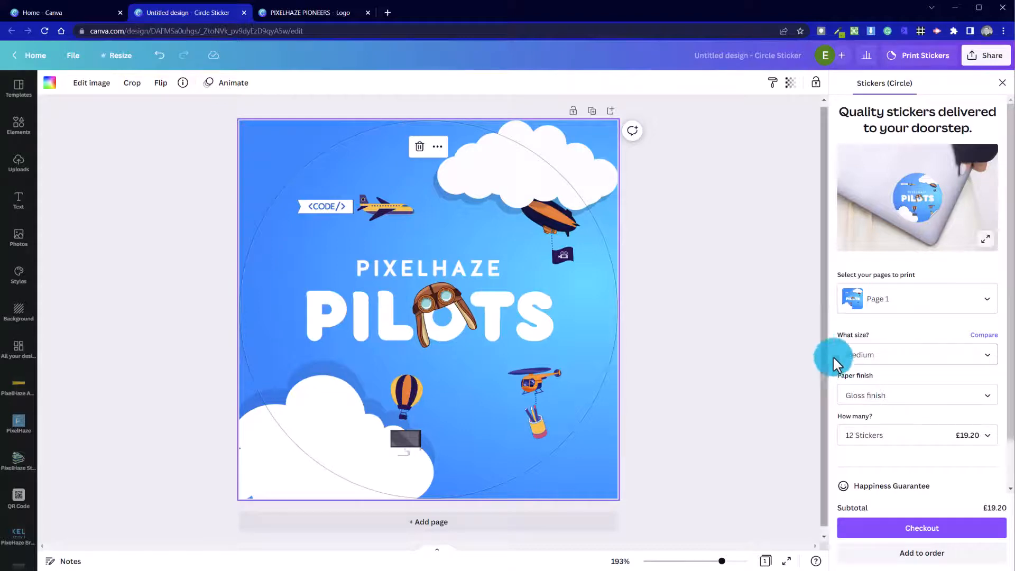
Step: Look through the available sticker quantities and their prices, up to 96 stickers
{"action": "left_click", "coordinate": [976, 435]}
{"action": "scroll", "coordinate": [952, 528], "scroll_direction": "down", "scroll_amount": 2}
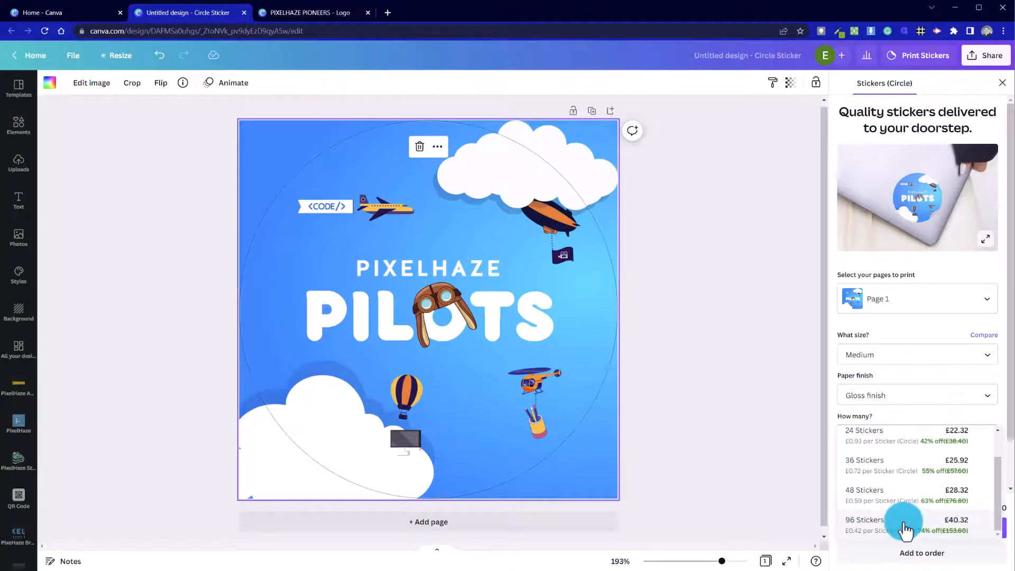
{"action": "left_click", "coordinate": [871, 306]}
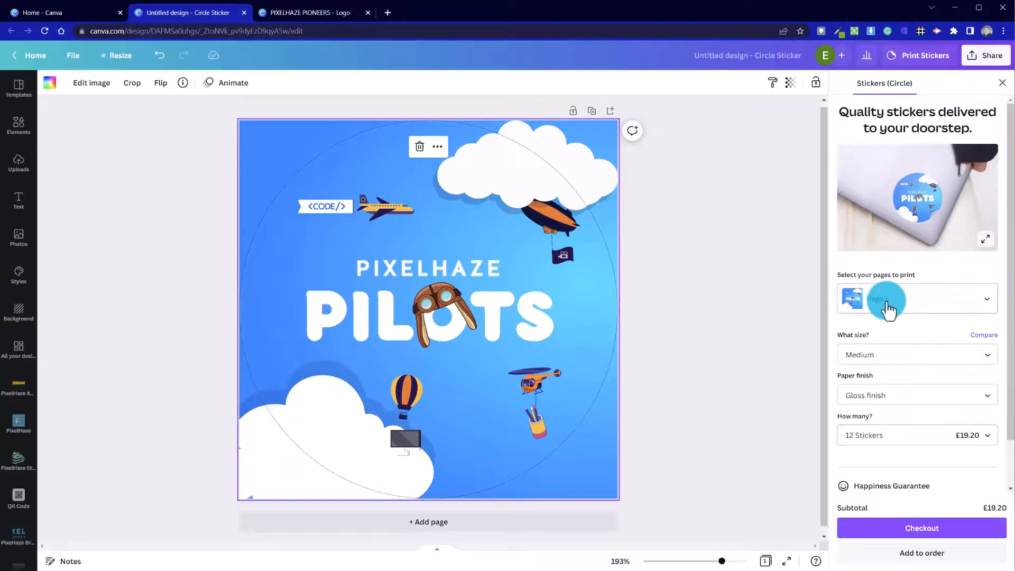
Step: Set the sticker size to Small (5 x 5 cm) and examine the enlarged print mockup
{"action": "left_click", "coordinate": [954, 365]}
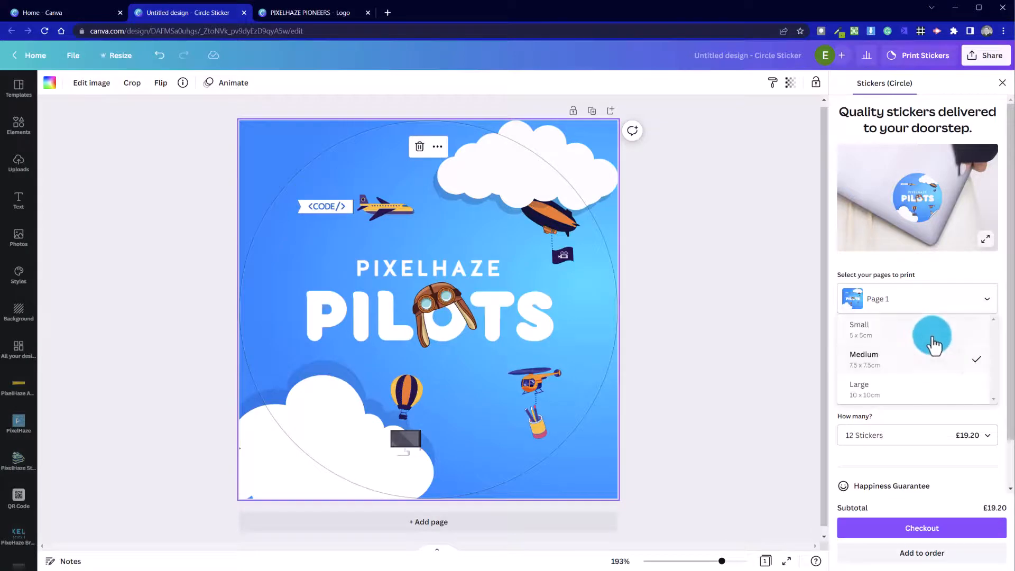
{"action": "left_click", "coordinate": [930, 333]}
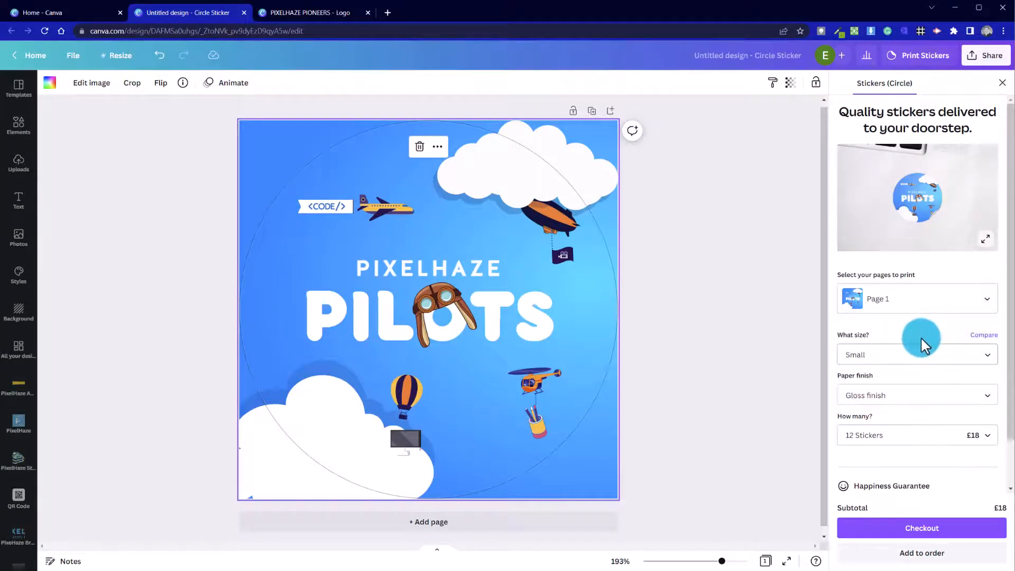
{"action": "left_click", "coordinate": [986, 240]}
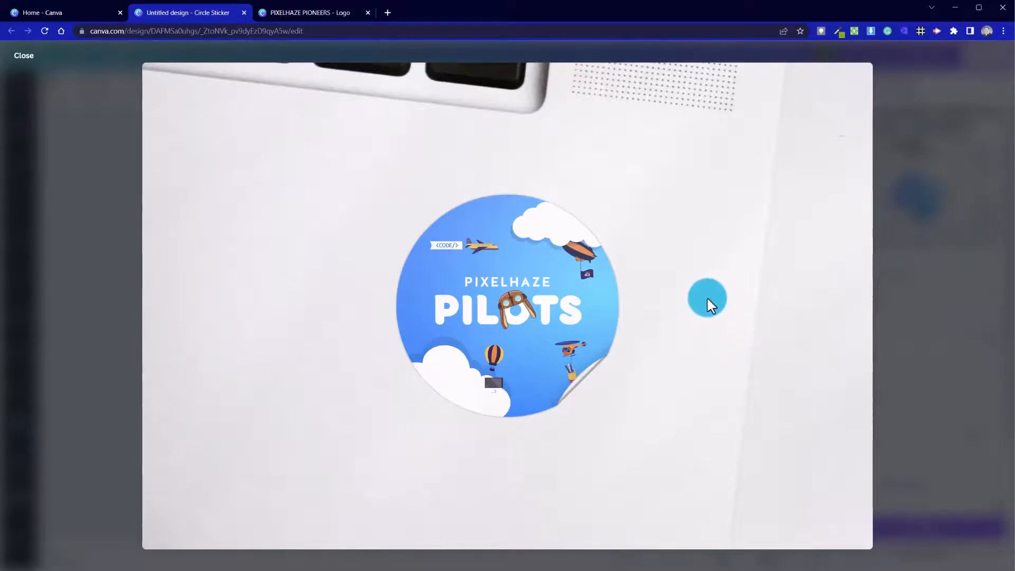
{"action": "left_click", "coordinate": [878, 101]}
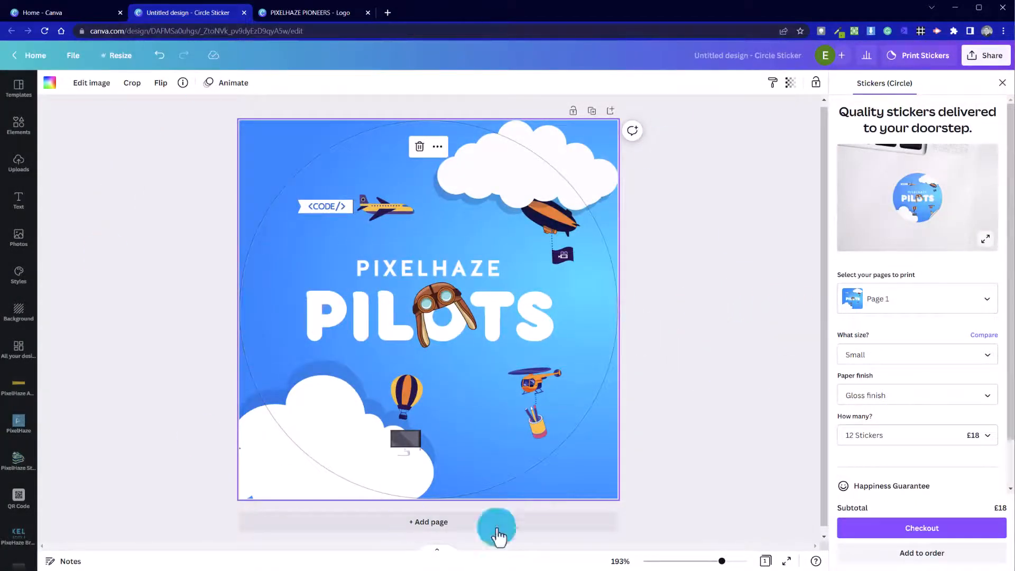
Step: Set the print size back to Medium (7.5 x 7.5 cm)
{"action": "left_click", "coordinate": [944, 369]}
{"action": "left_click", "coordinate": [949, 394]}
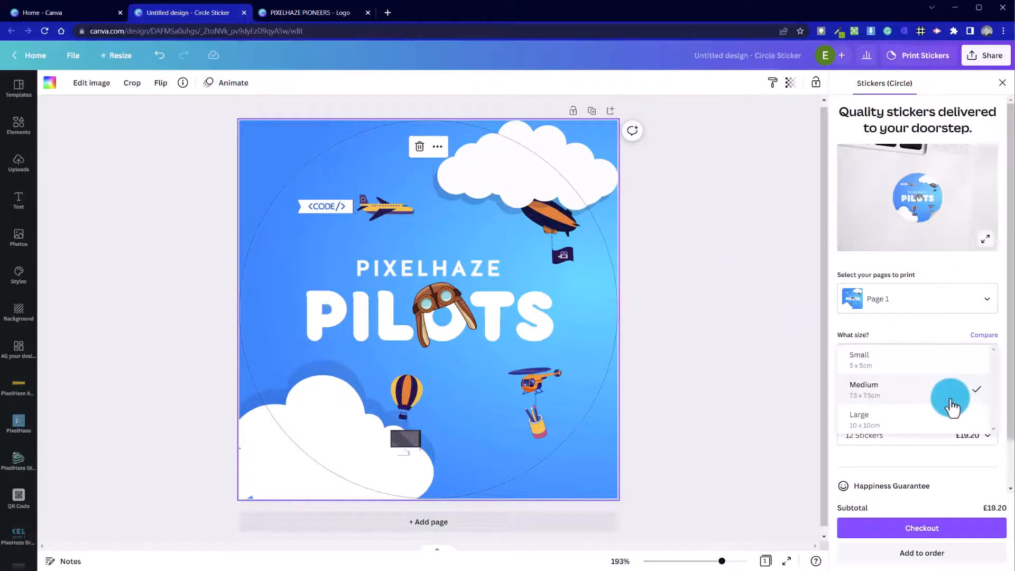
{"action": "scroll", "coordinate": [906, 446], "scroll_direction": "down", "scroll_amount": 1}
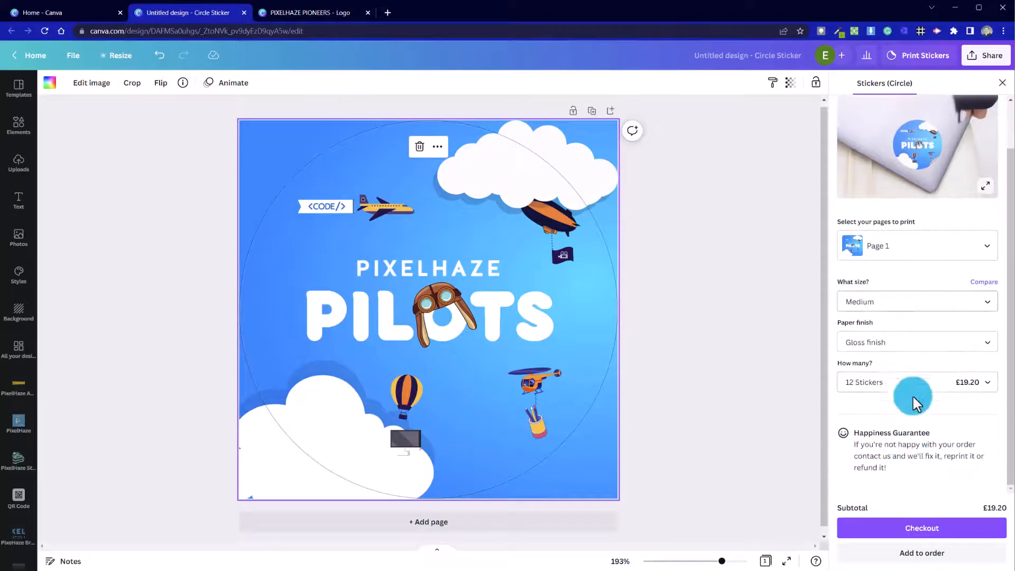
Step: Set the order quantity to 96 stickers and proceed to checkout
{"action": "left_click", "coordinate": [915, 391]}
{"action": "scroll", "coordinate": [918, 420], "scroll_direction": "down", "scroll_amount": 1}
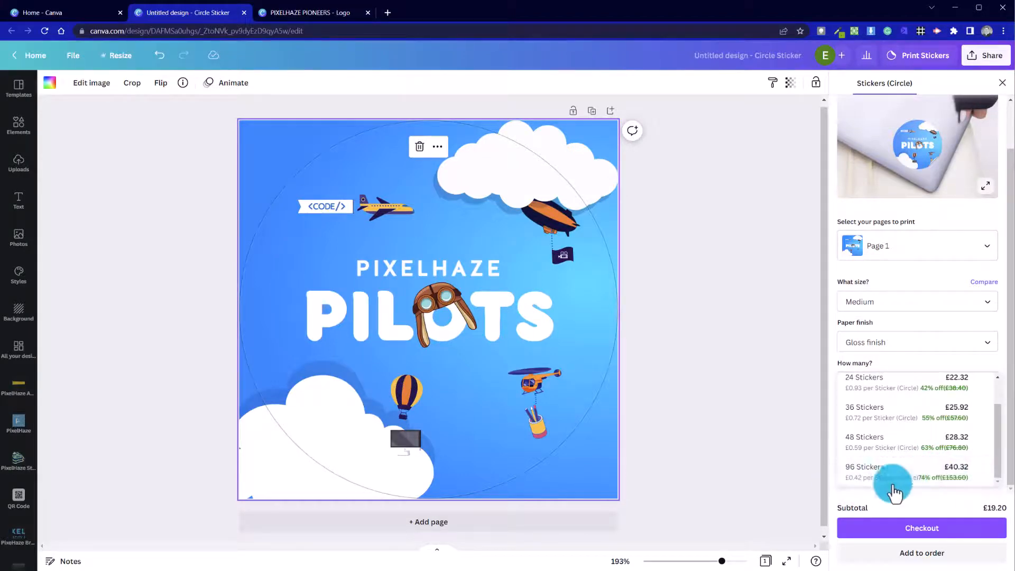
{"action": "left_click", "coordinate": [915, 479]}
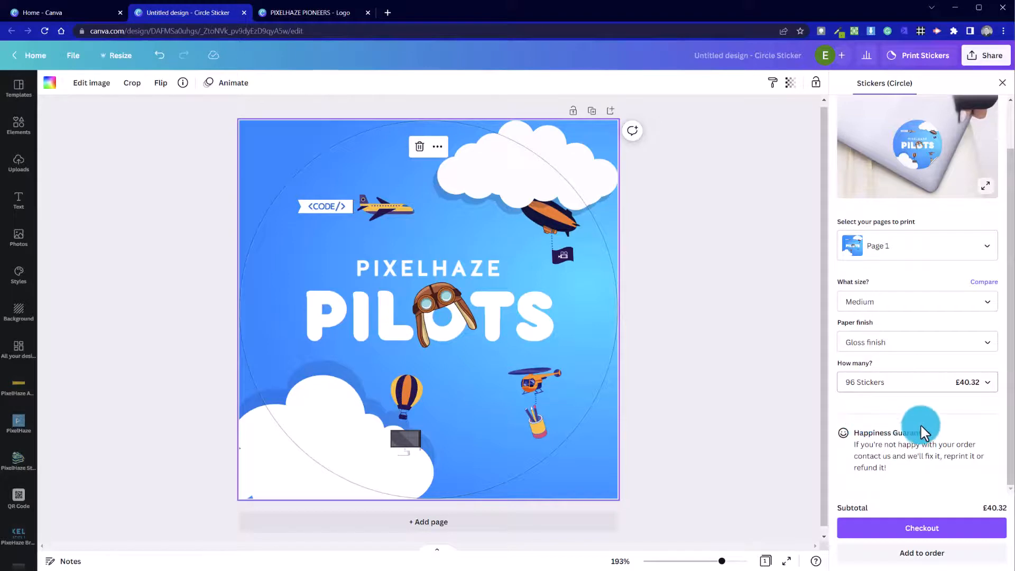
{"action": "left_click", "coordinate": [893, 529]}
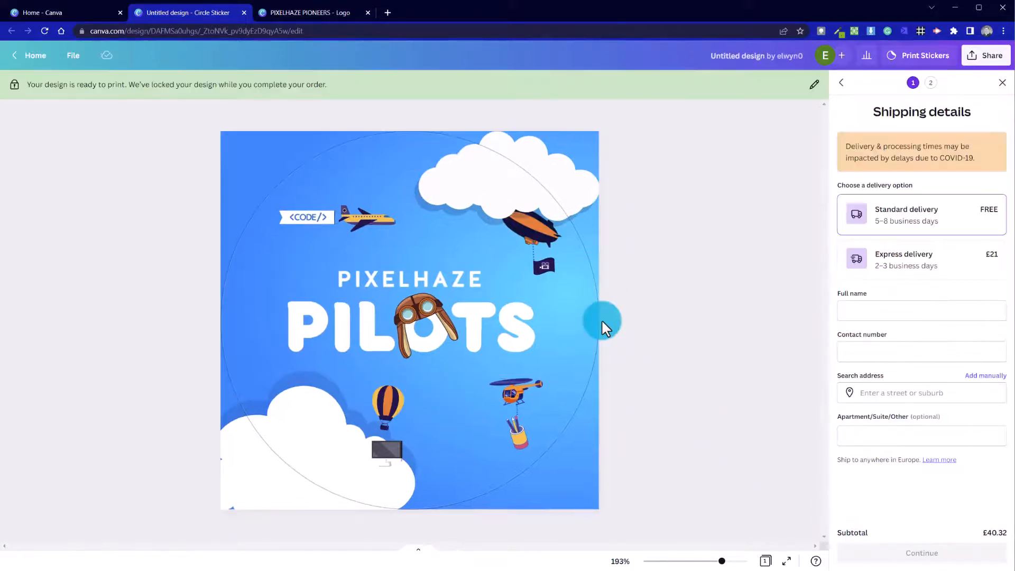